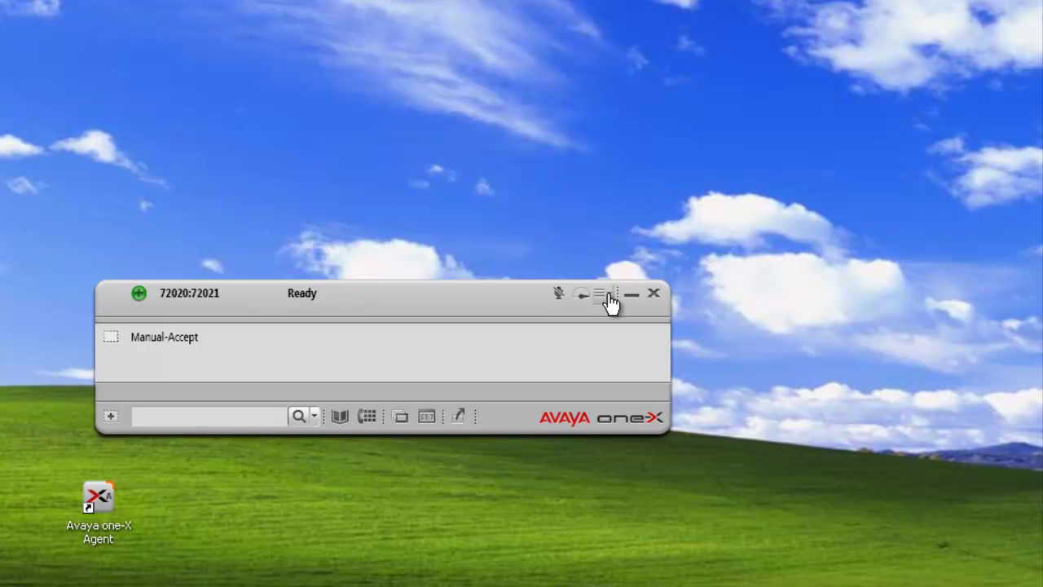
# Look over the Greeting Triggers in System Settings, then close them
pyautogui.click(608, 295)
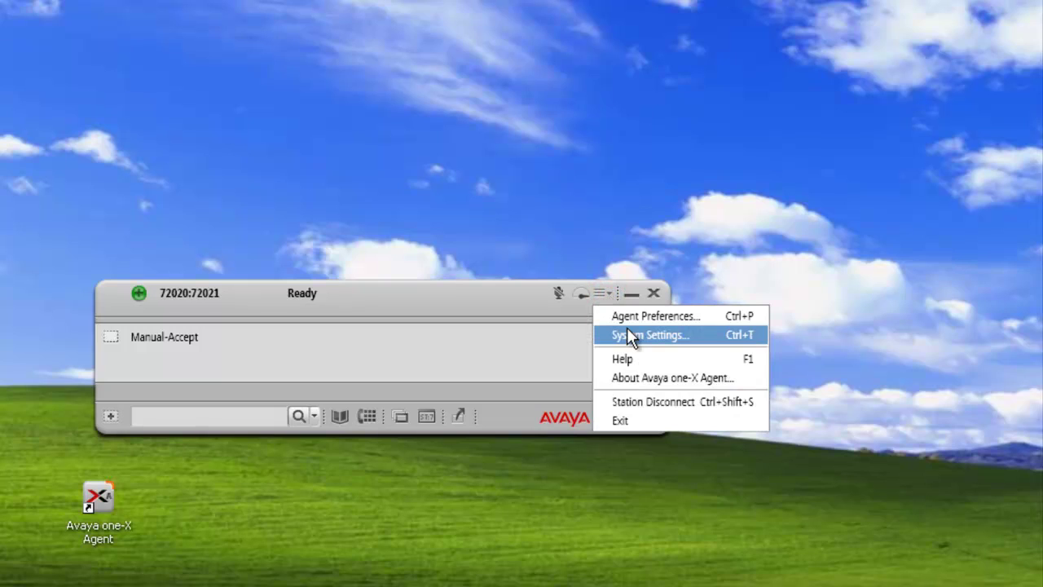
pyautogui.click(629, 336)
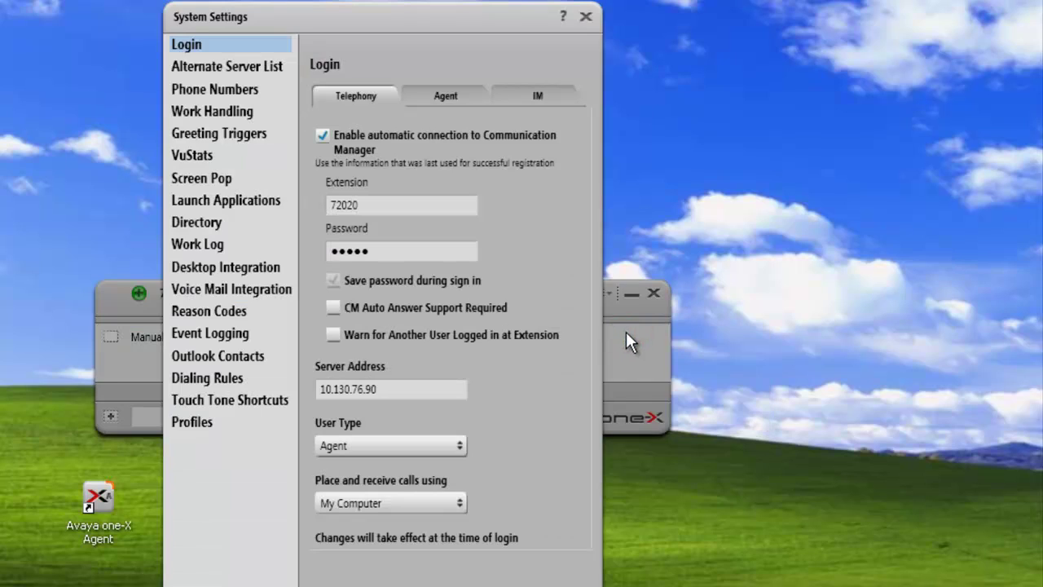
pyautogui.click(207, 136)
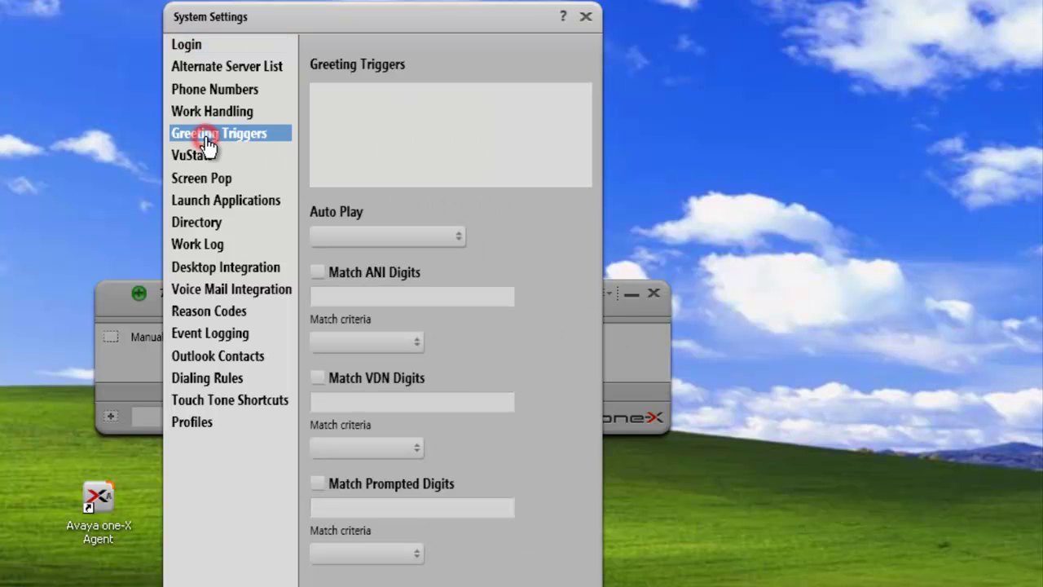
pyautogui.click(456, 237)
pyautogui.press('Escape')
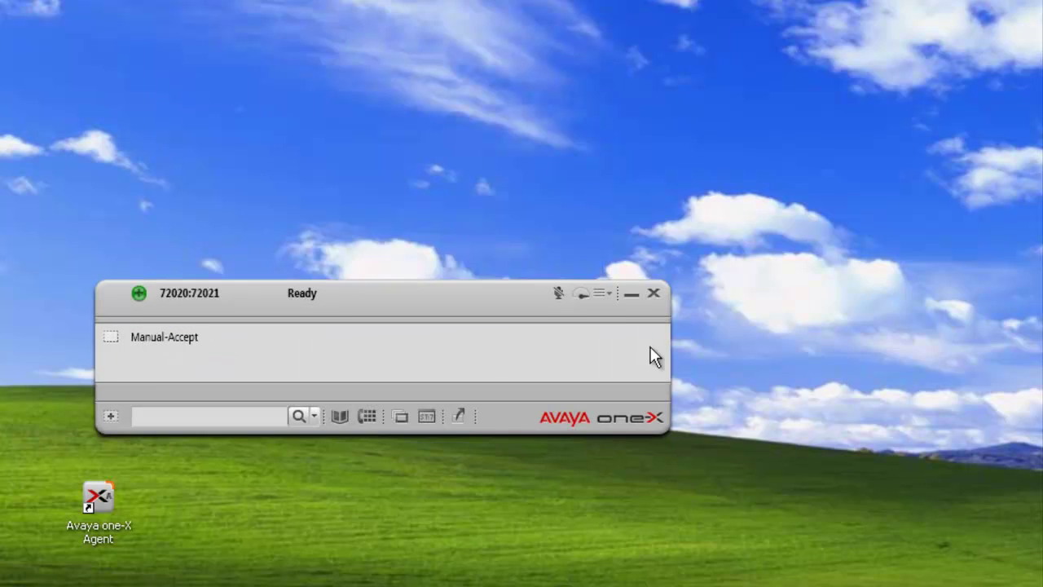
# Add Greeting 1, Greeting 2 and Greeting 3 on the Agent Preferences Record Greetings page
pyautogui.click(611, 294)
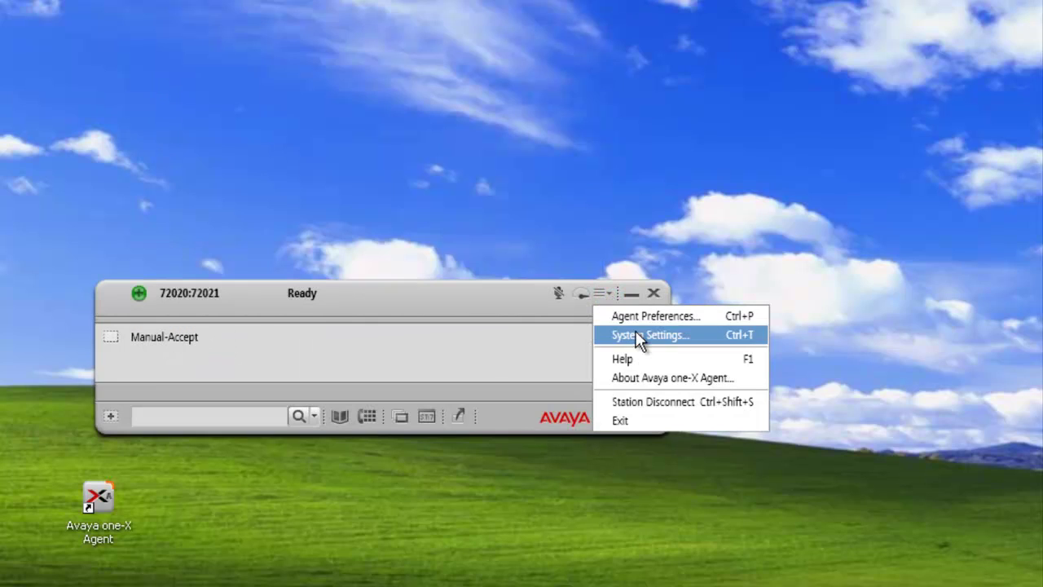
pyautogui.click(637, 314)
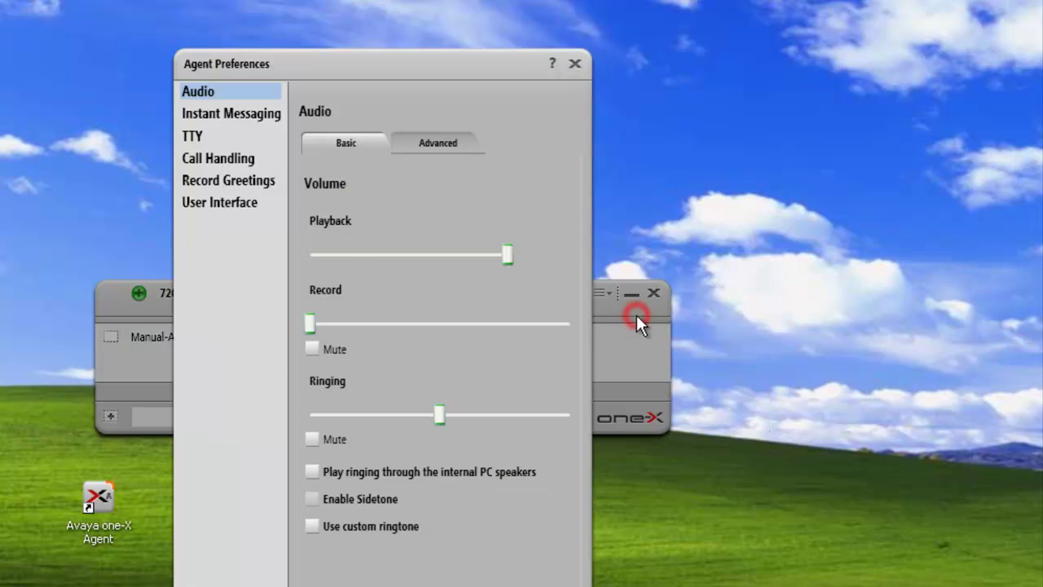
pyautogui.click(249, 182)
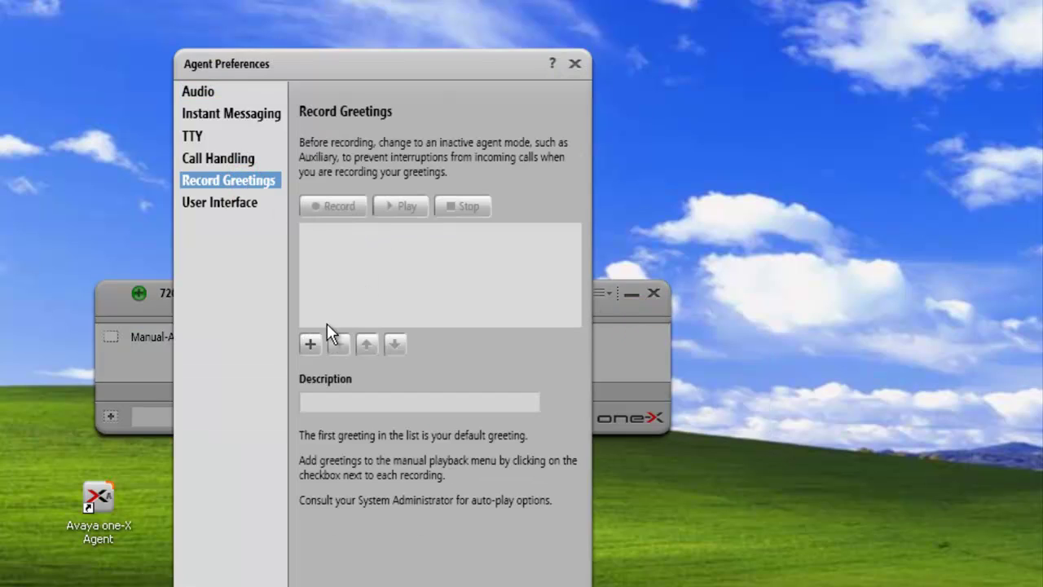
pyautogui.click(309, 343)
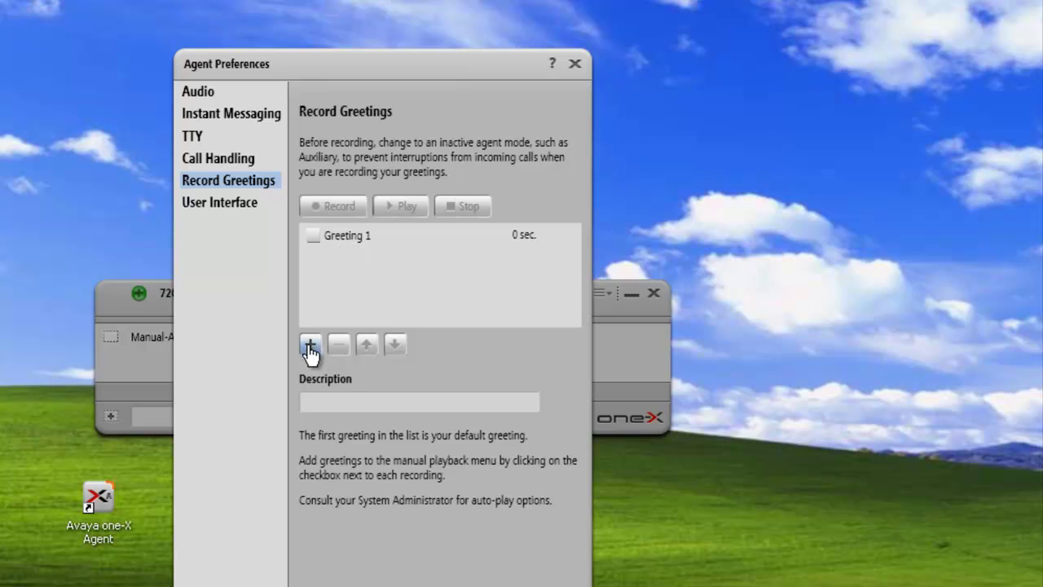
pyautogui.click(309, 345)
pyautogui.click(309, 346)
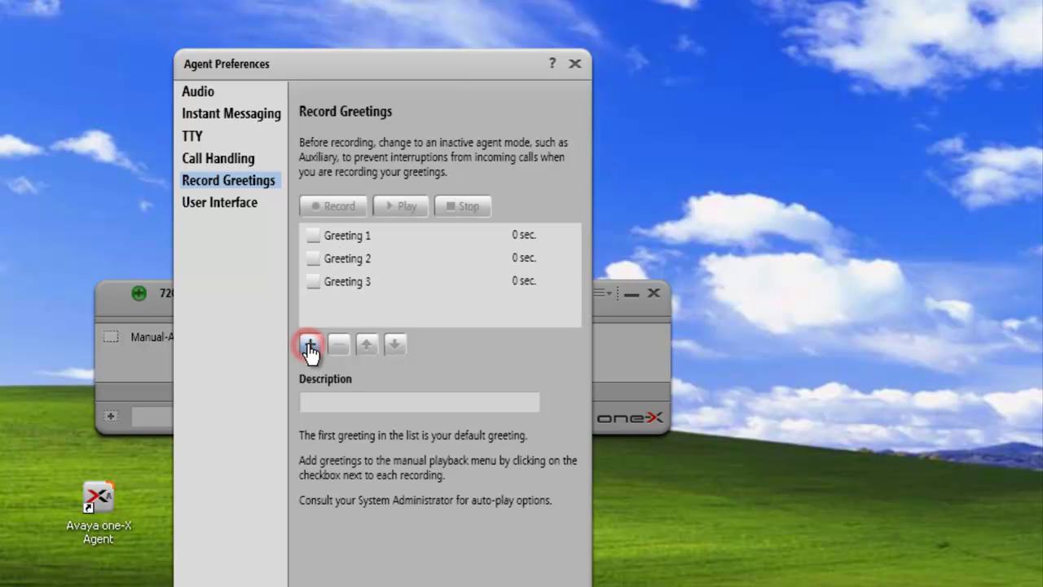
# Enable Greetings 1, 2 and 3 for manual playback
pyautogui.click(312, 235)
pyautogui.click(313, 259)
pyautogui.click(312, 281)
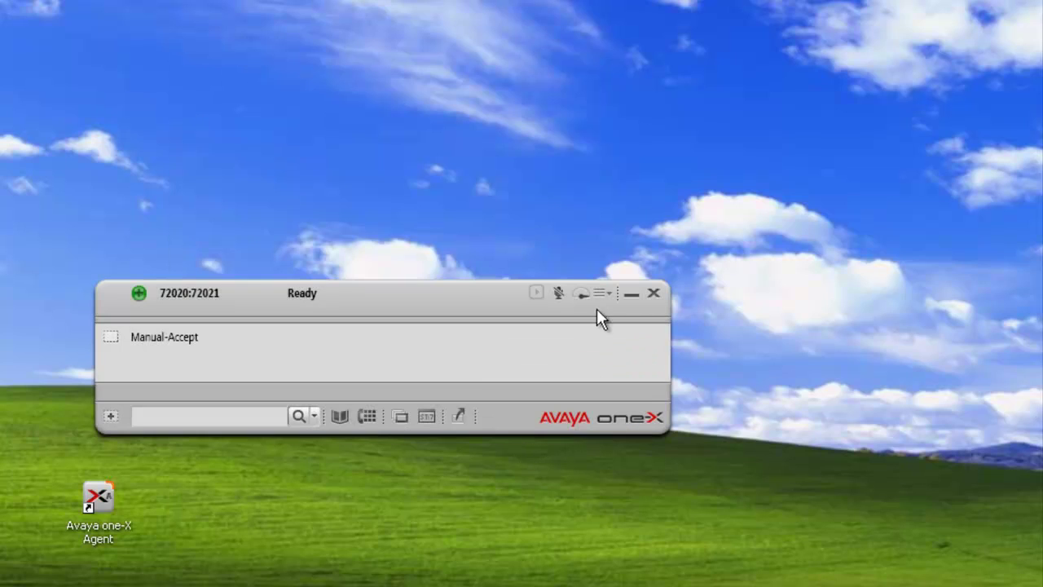
# In System Settings Greeting Triggers, set Greeting 1 to auto-play when the agent is in ready mode
pyautogui.click(604, 294)
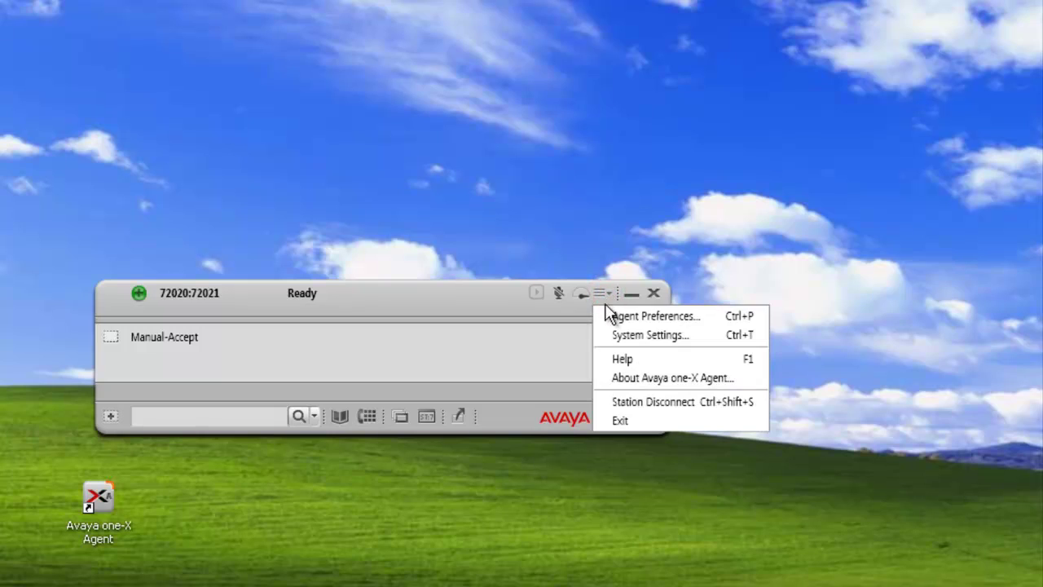
pyautogui.click(617, 331)
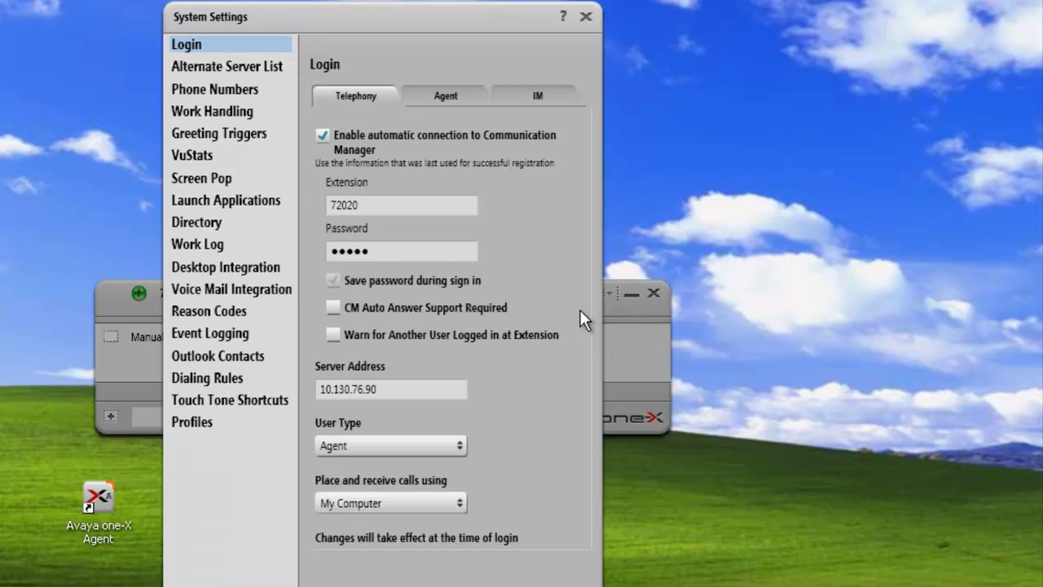
pyautogui.click(235, 134)
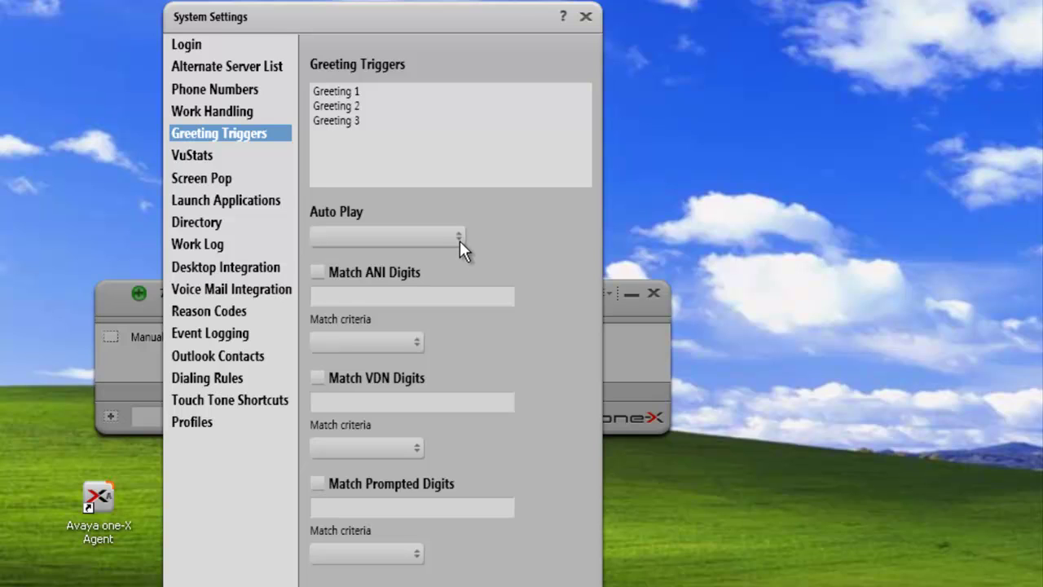
pyautogui.click(347, 92)
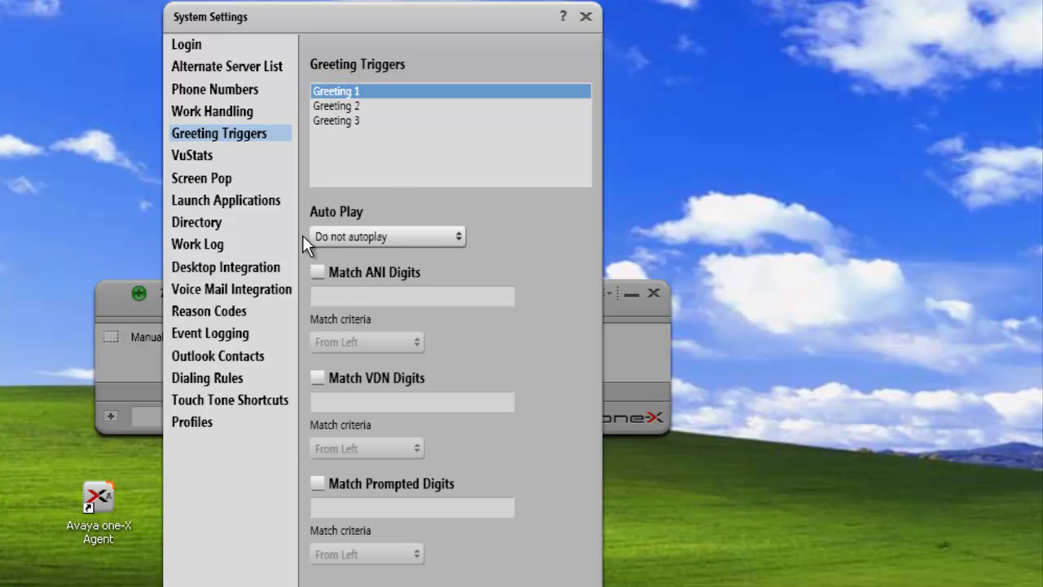
pyautogui.click(458, 237)
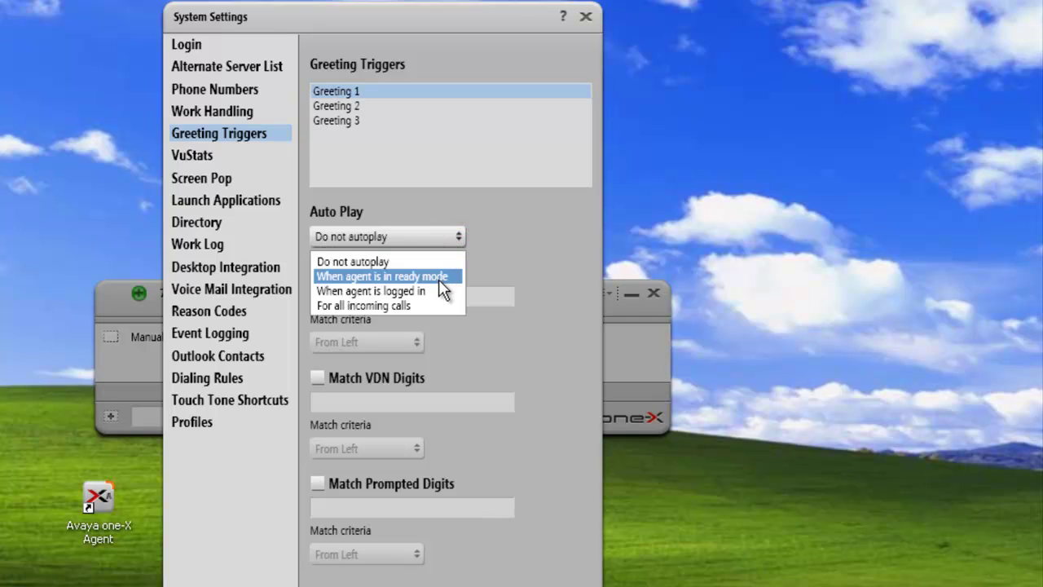
pyautogui.click(429, 278)
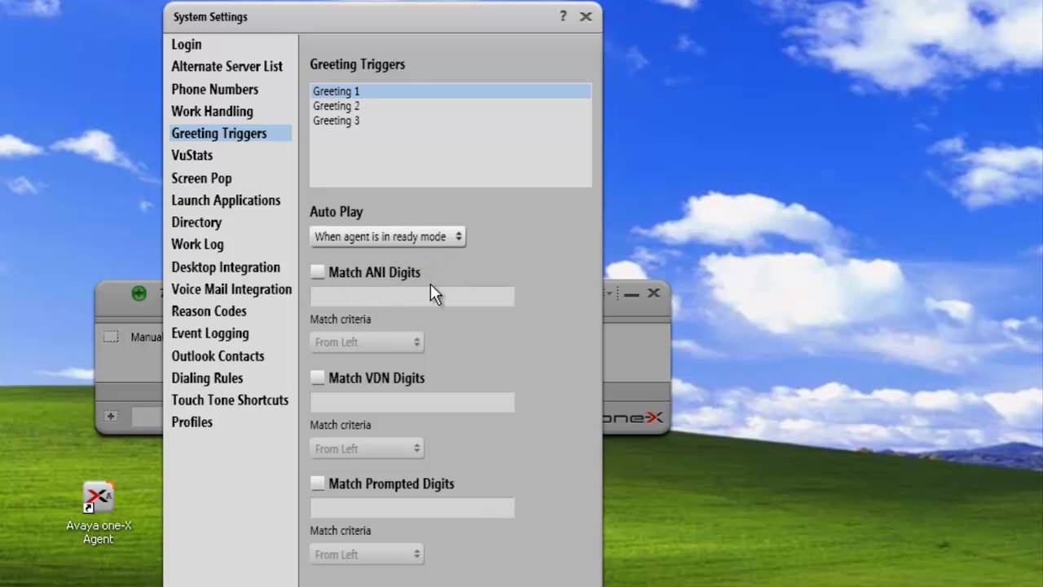
# Turn on ANI digit matching for Greeting 1 with digits 403, From Left
pyautogui.click(318, 273)
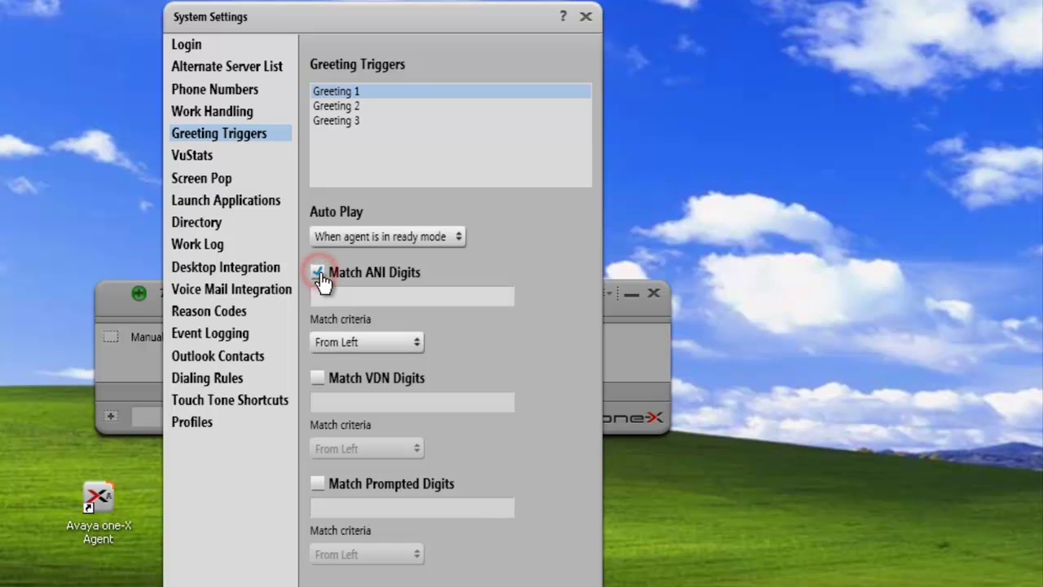
pyautogui.click(354, 296)
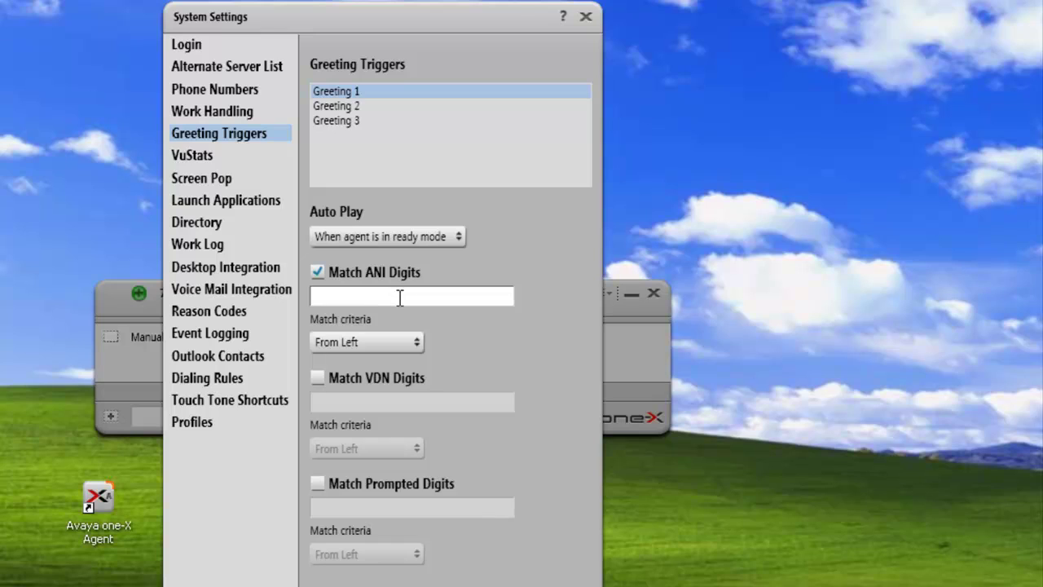
pyautogui.write('403')
pyautogui.click(416, 342)
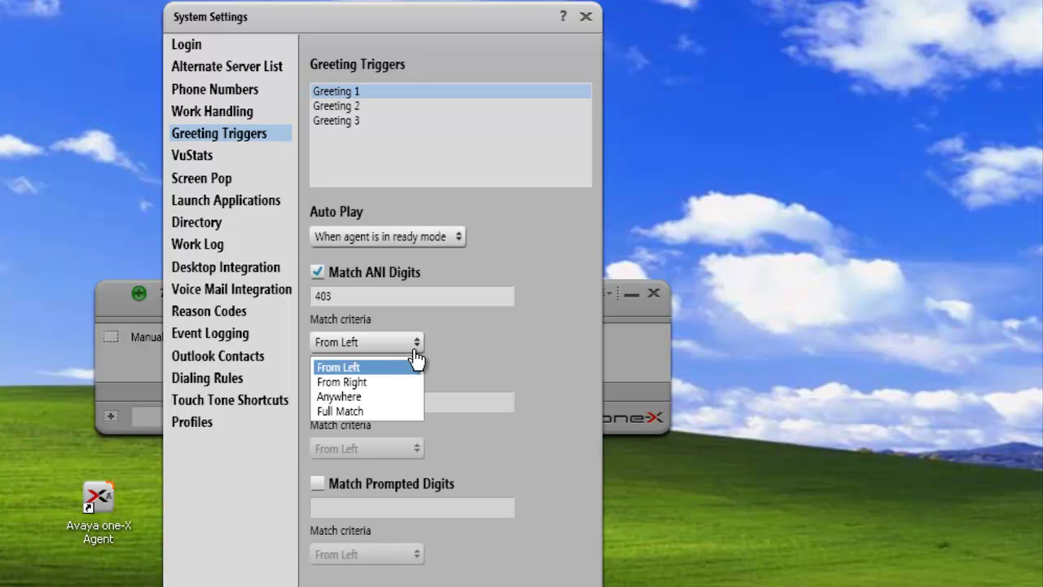
pyautogui.click(436, 347)
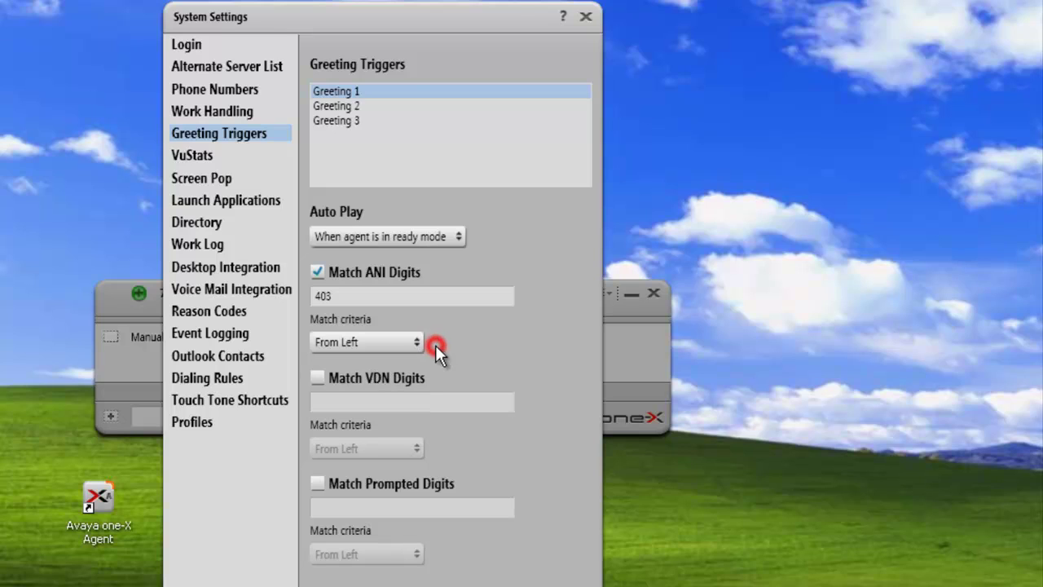
pyautogui.click(350, 92)
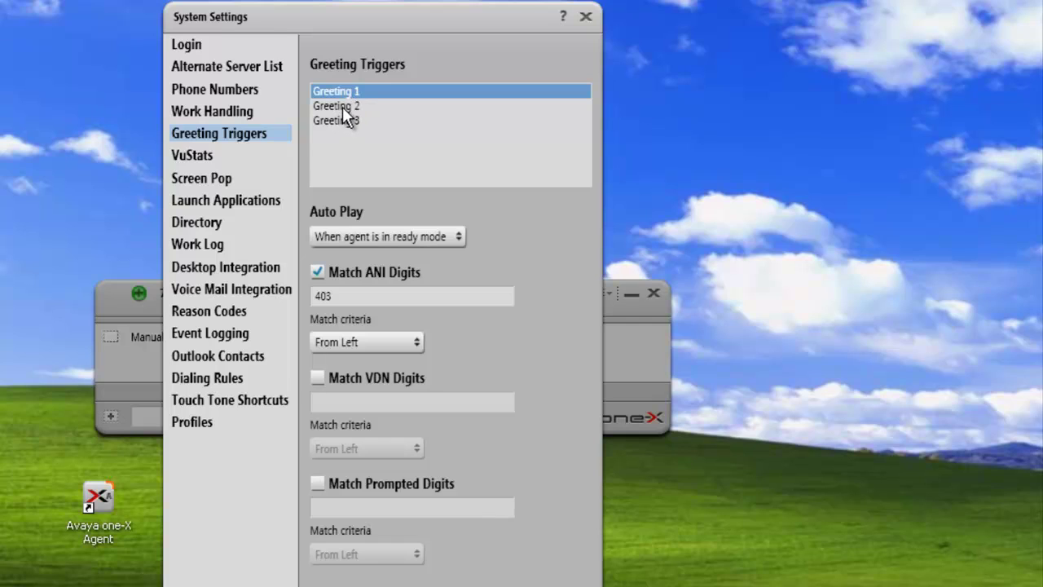
# Set Greeting 2 to auto-play when the agent is in ready mode
pyautogui.click(342, 107)
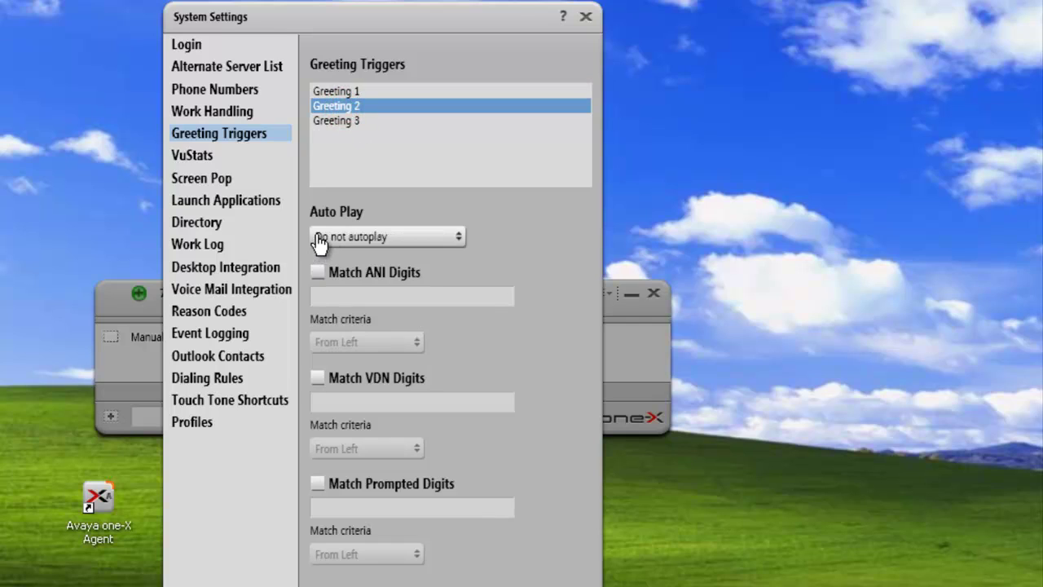
pyautogui.click(458, 237)
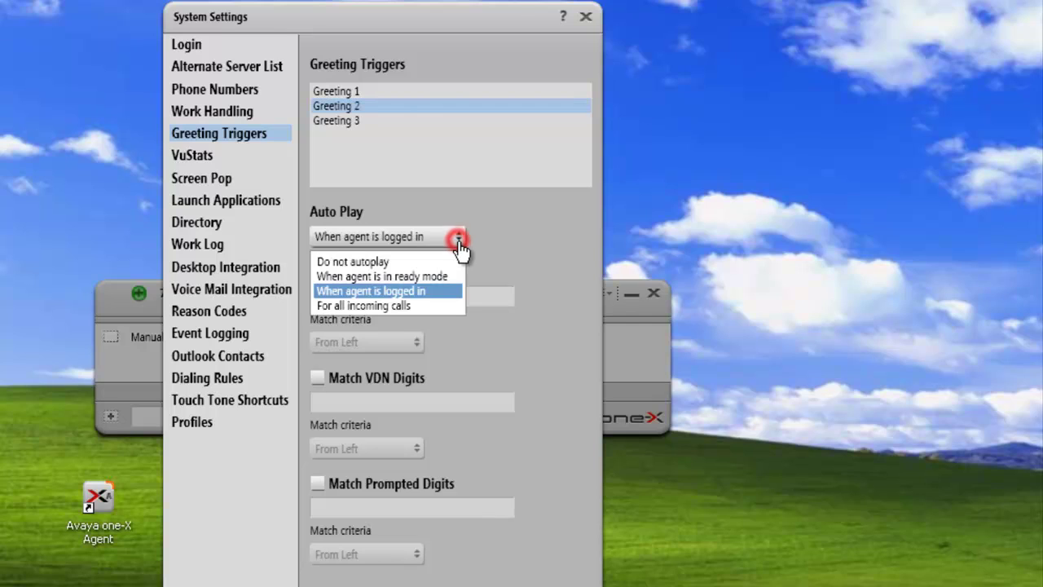
pyautogui.click(415, 277)
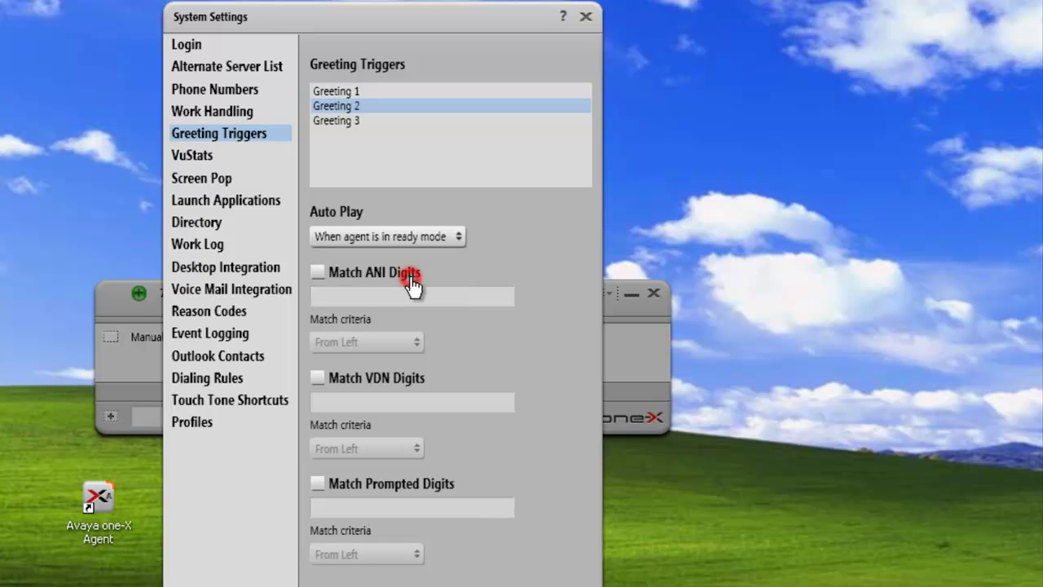
pyautogui.click(462, 244)
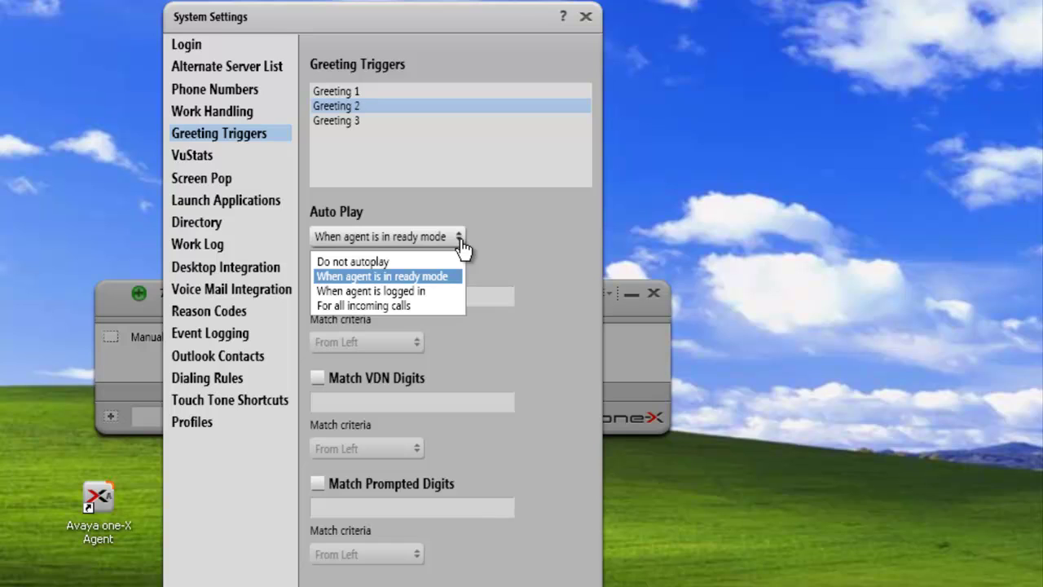
pyautogui.click(485, 239)
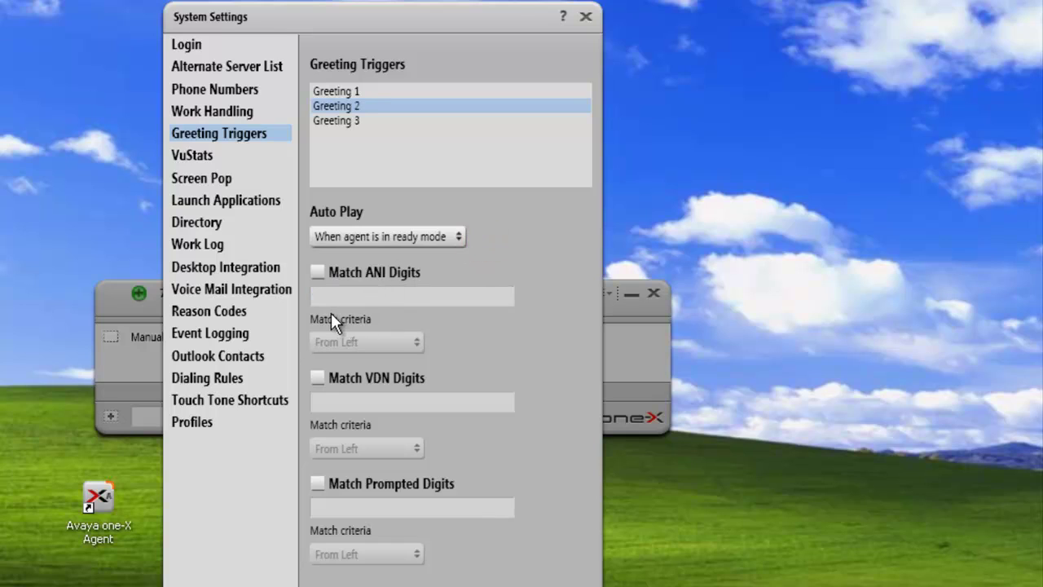
# Turn on VDN digit matching for Greeting 2 with digits 4040
pyautogui.click(317, 378)
pyautogui.click(325, 400)
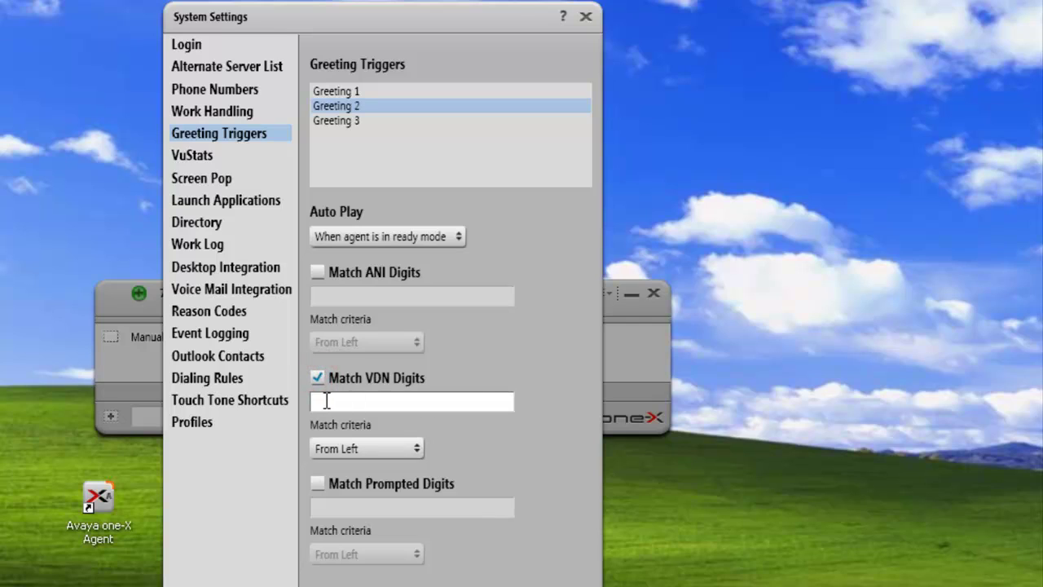
pyautogui.click(325, 400)
pyautogui.write('4040')
pyautogui.click(414, 456)
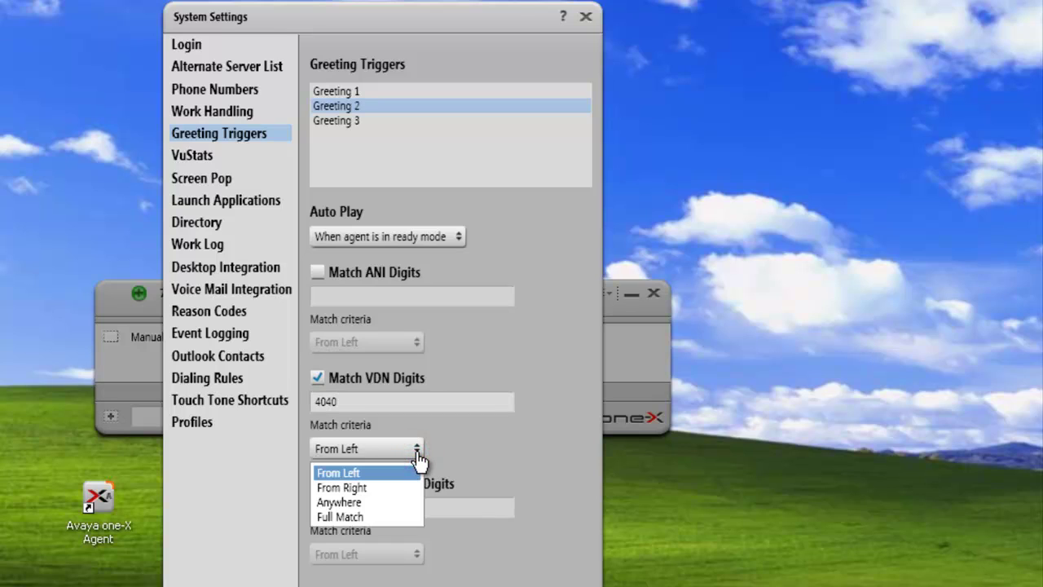
# Finish Greeting 2's VDN match criteria, then make Greeting 3 auto-play for all incoming calls
pyautogui.click(354, 501)
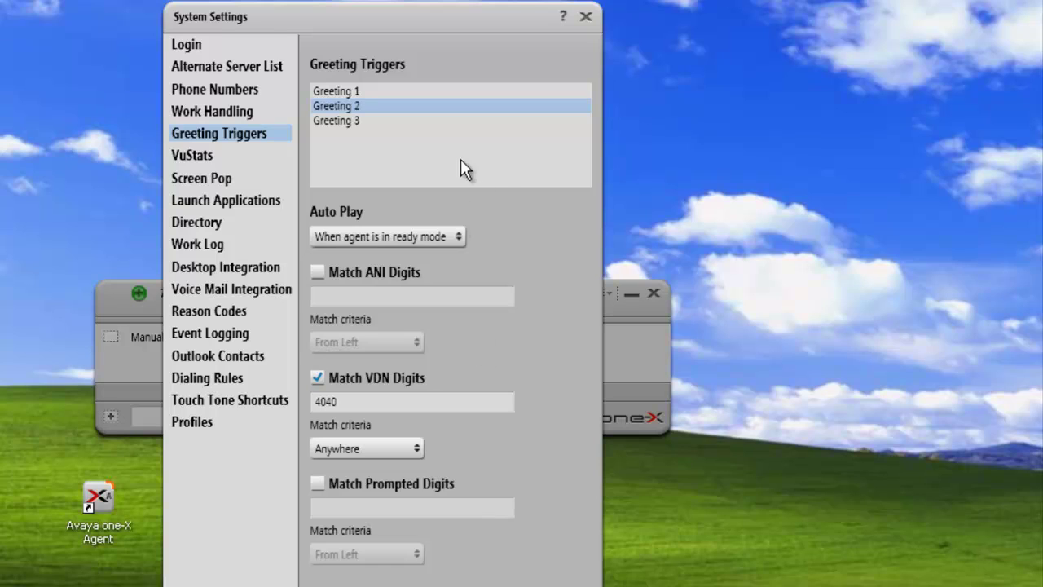
pyautogui.click(335, 120)
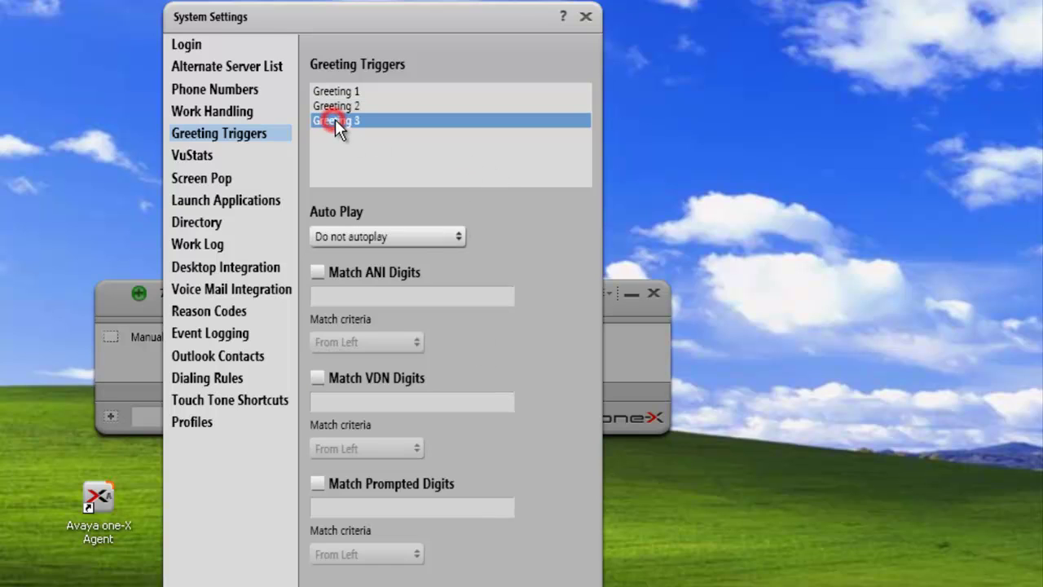
pyautogui.click(458, 237)
pyautogui.click(396, 305)
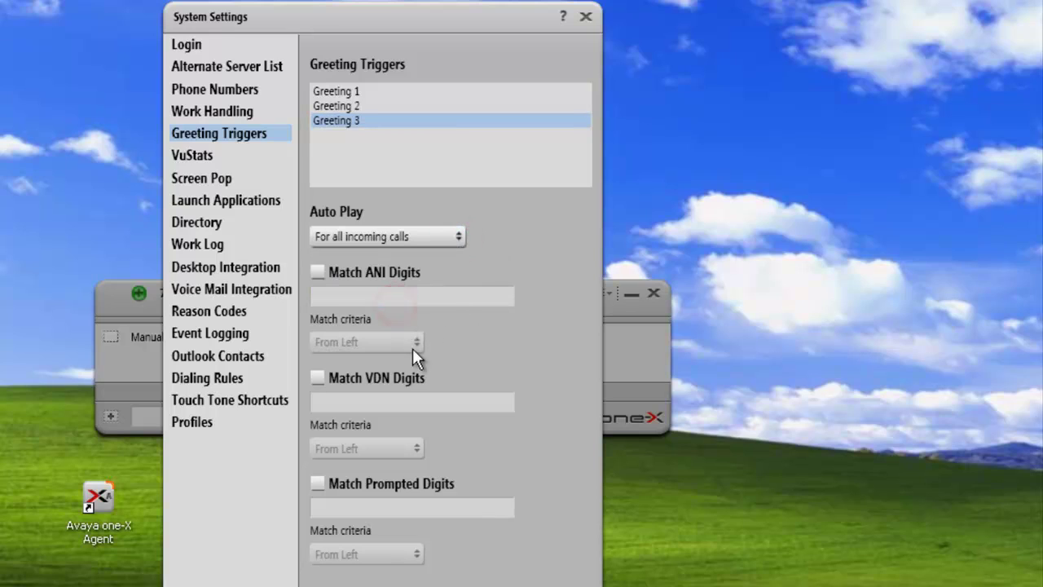
# Turn on prompted digit matching for Greeting 3 with digit 6, From Right
pyautogui.click(317, 483)
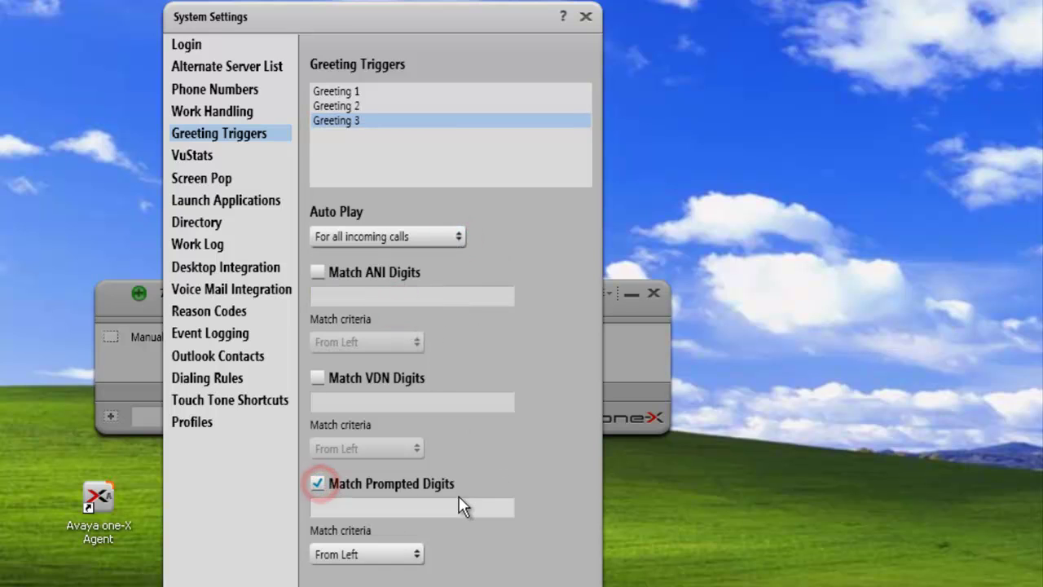
pyautogui.click(354, 508)
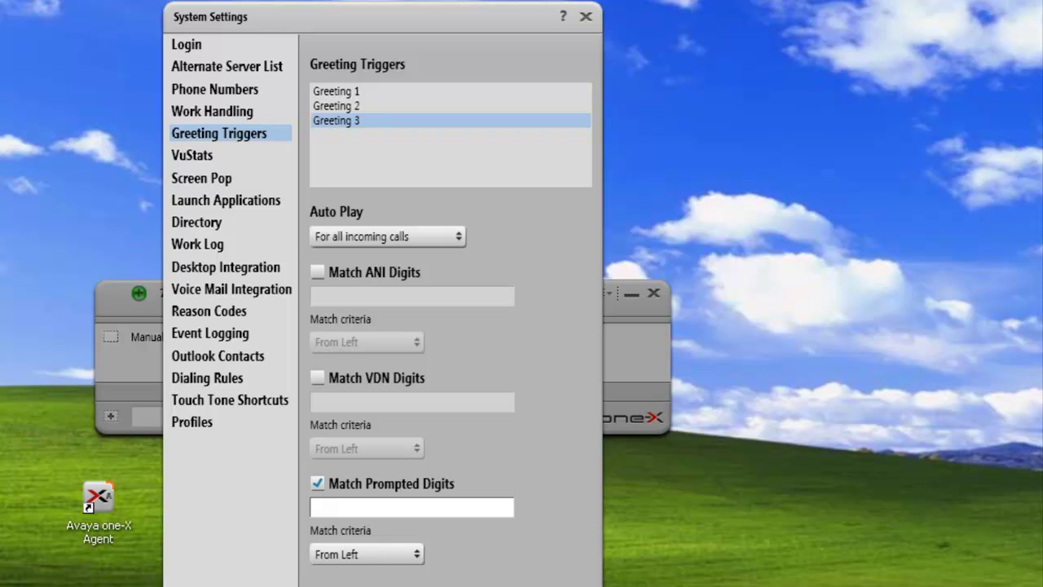
pyautogui.write('6')
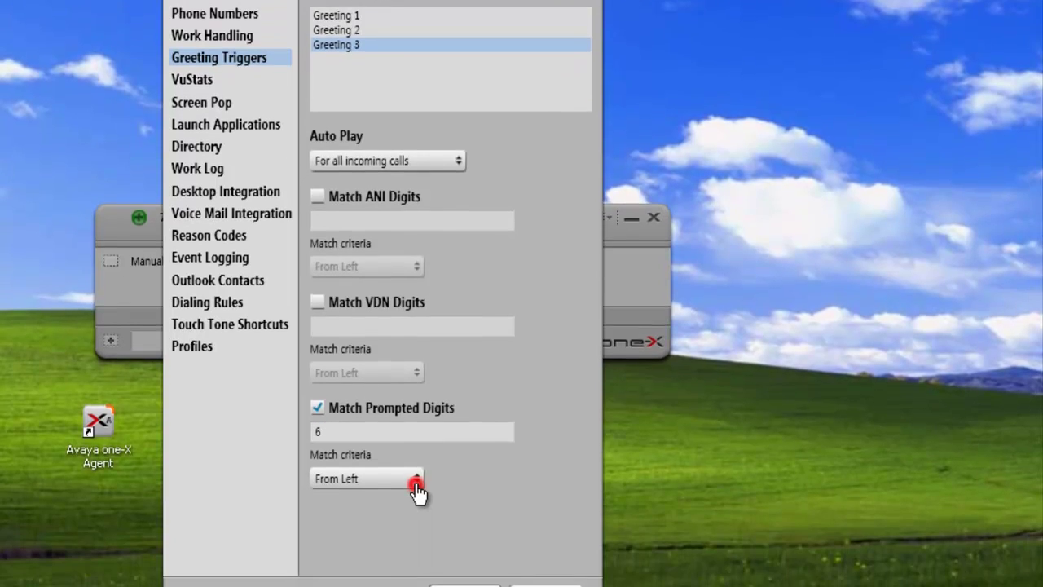
pyautogui.click(416, 554)
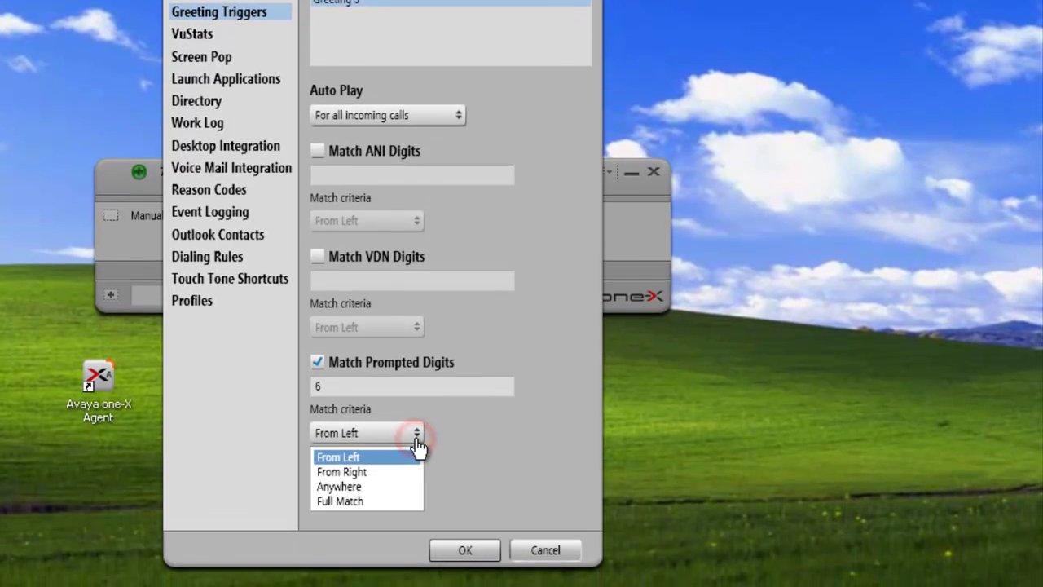
pyautogui.click(351, 474)
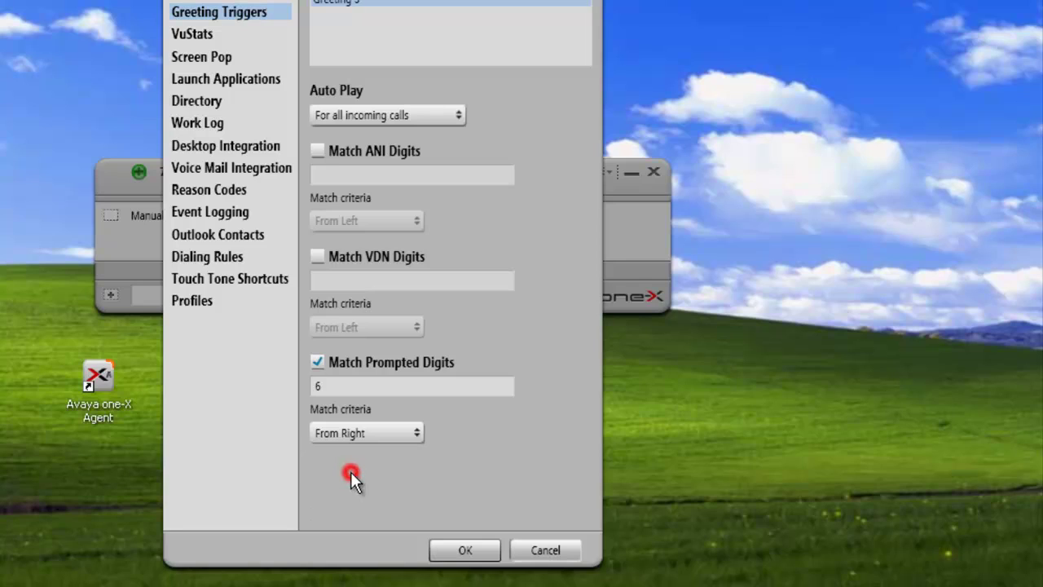
# Save the greeting triggers, then uncheck Greeting 3 for manual playback in Agent Preferences
pyautogui.click(478, 551)
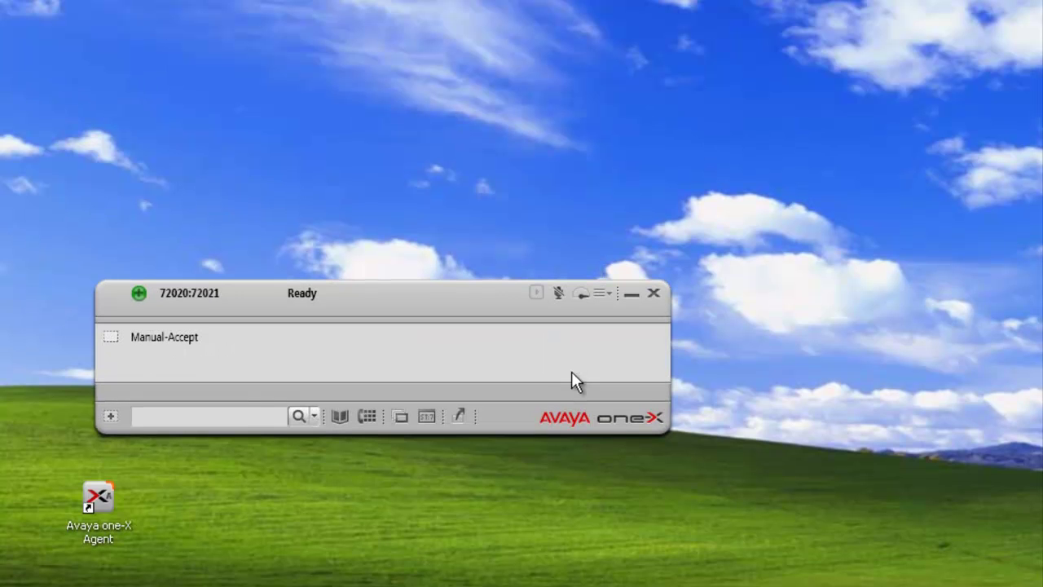
pyautogui.click(610, 295)
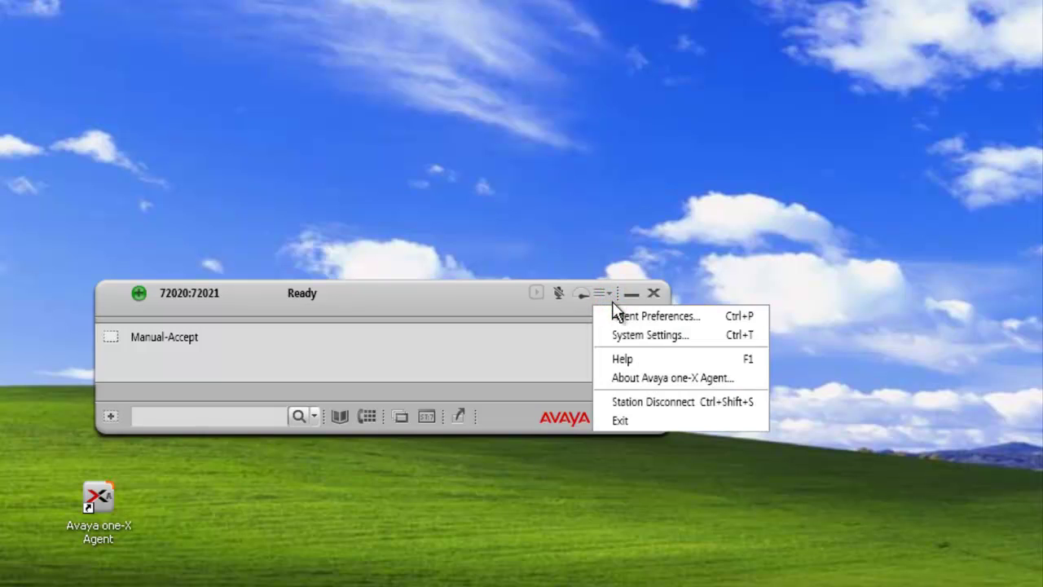
pyautogui.click(619, 314)
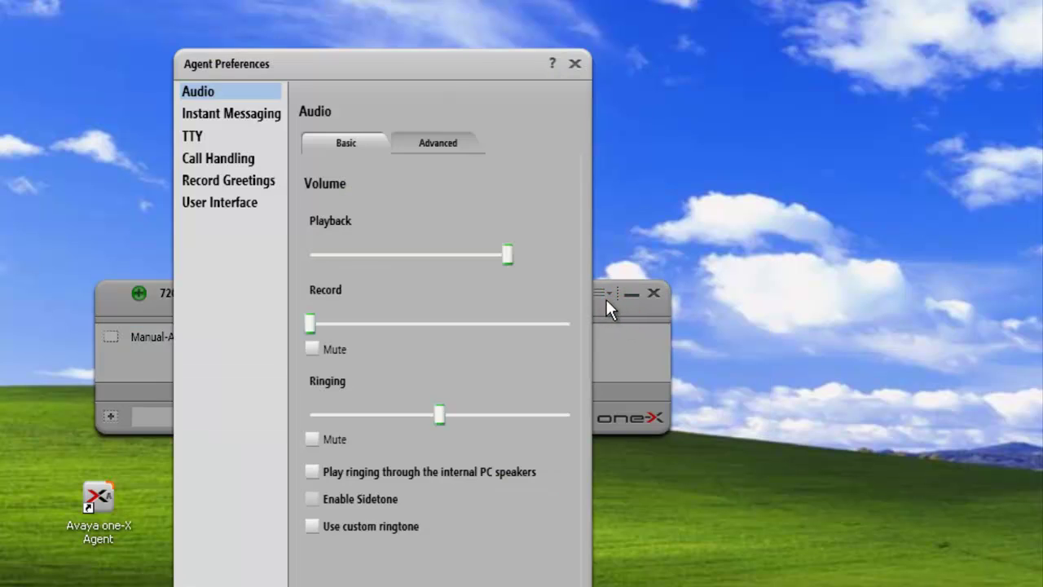
pyautogui.click(249, 183)
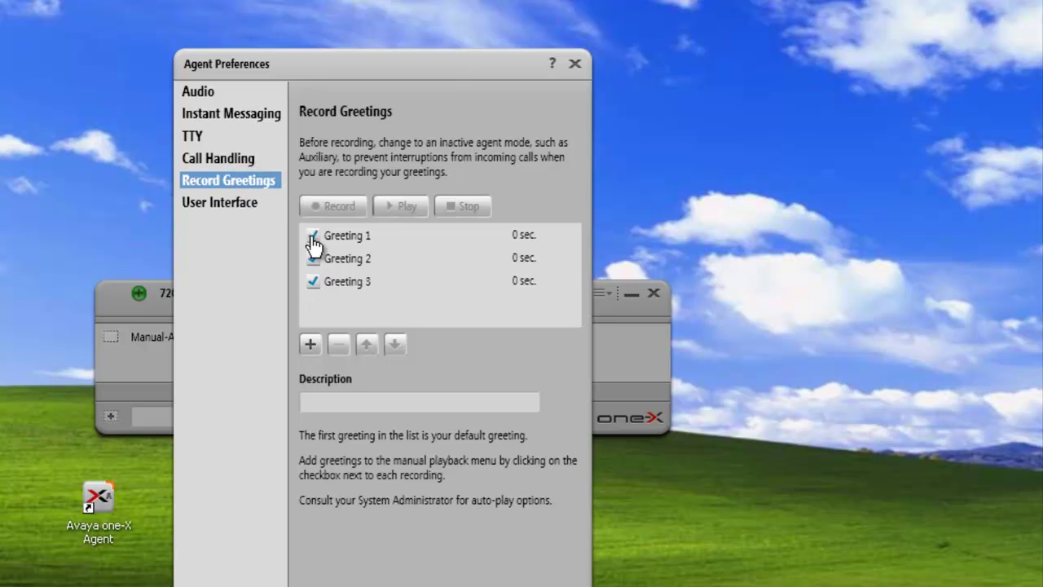
pyautogui.click(311, 282)
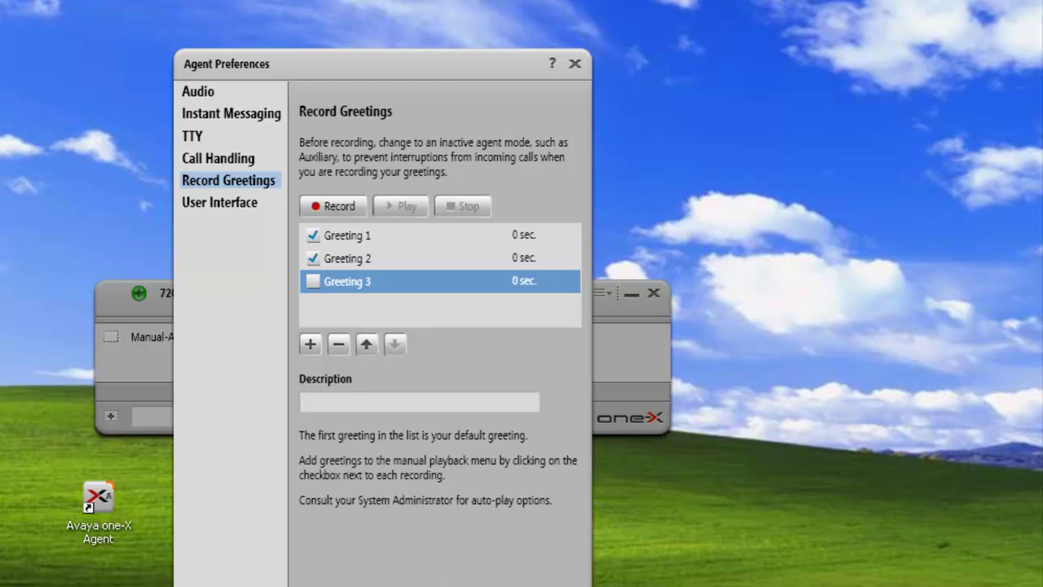
pyautogui.press('Return')
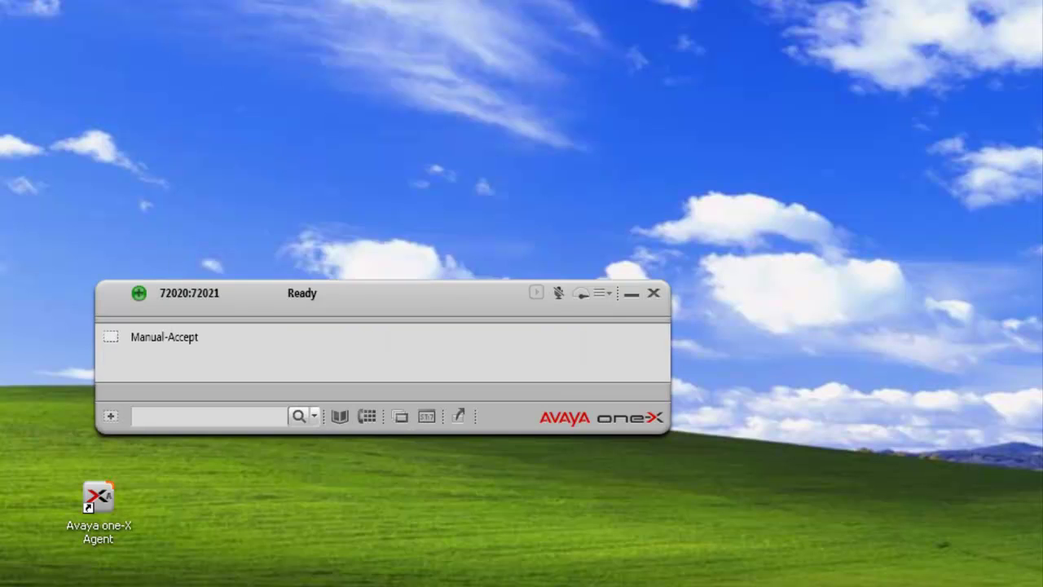
pyautogui.click(610, 294)
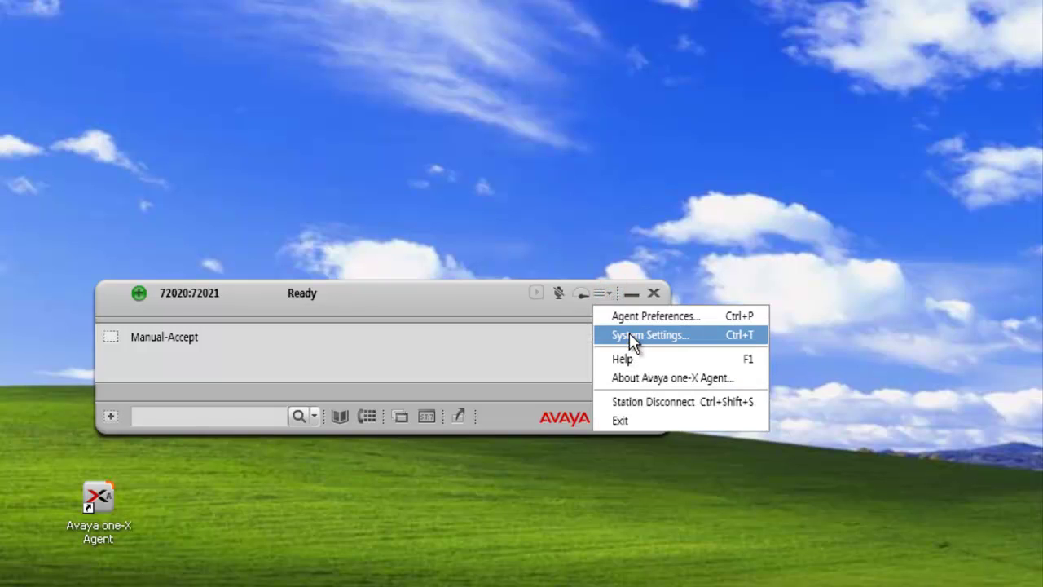
pyautogui.click(632, 336)
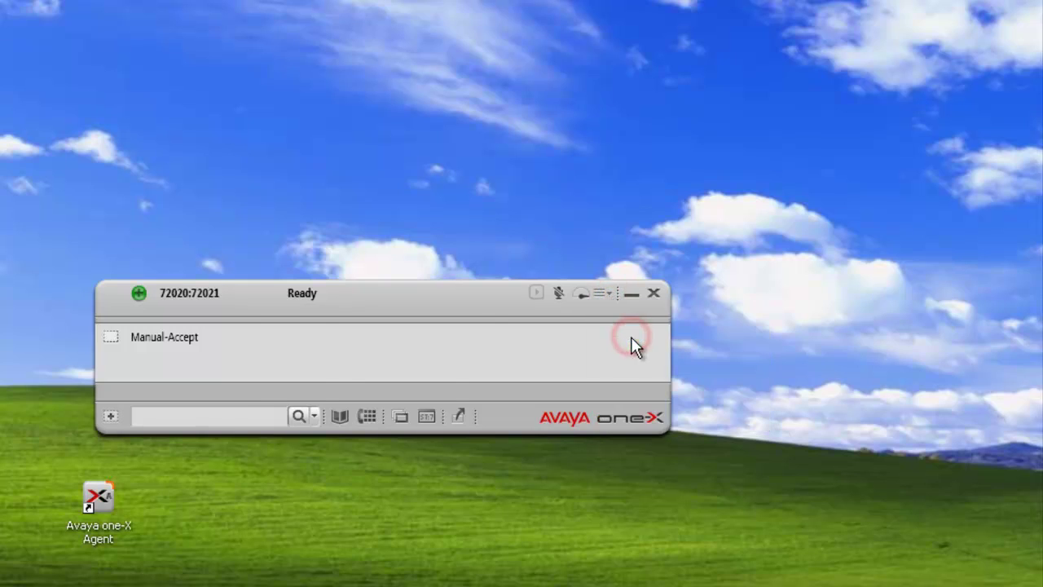
pyautogui.click(237, 133)
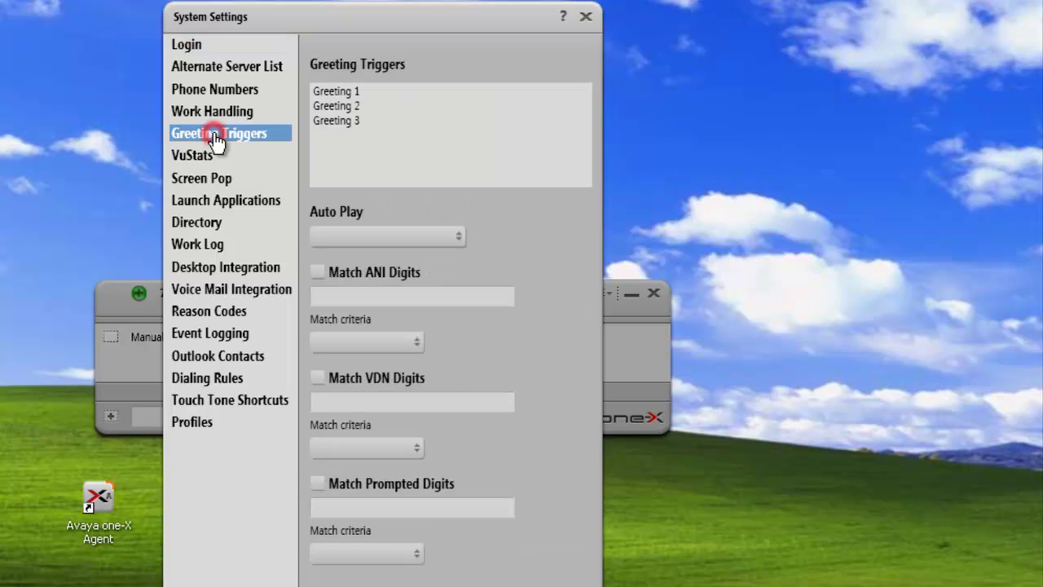
pyautogui.click(330, 122)
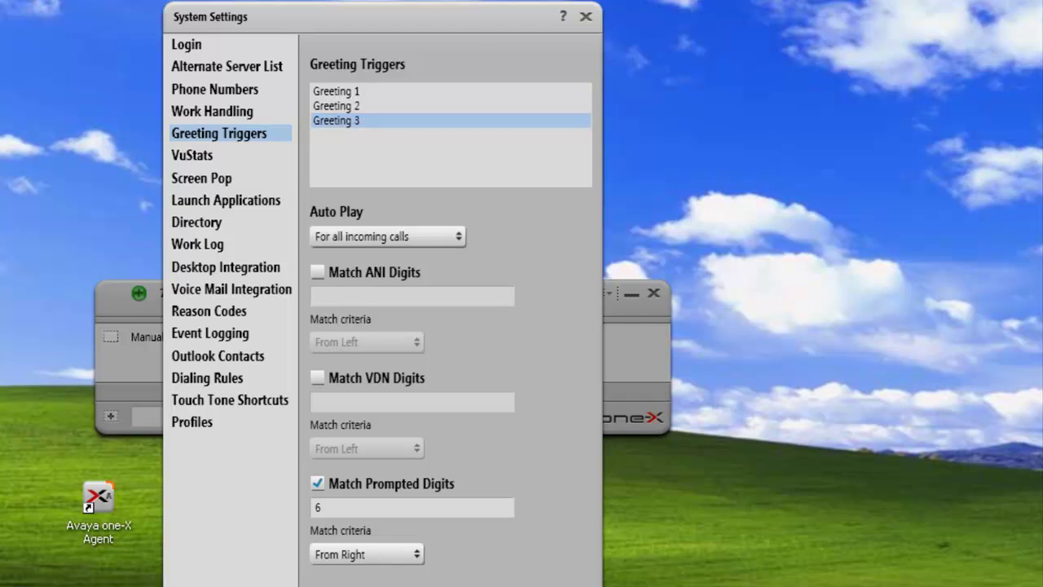
pyautogui.press('Escape')
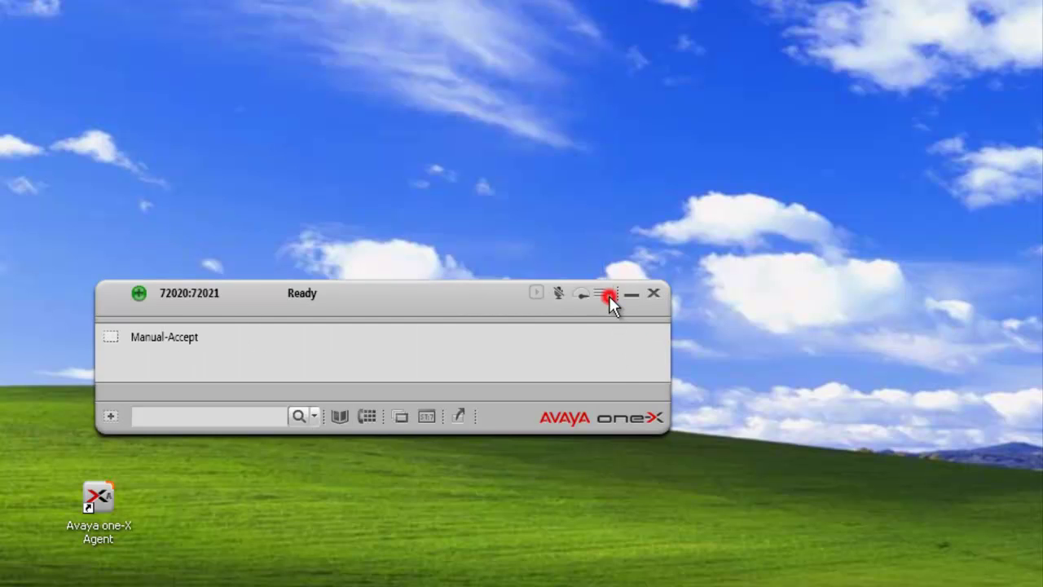
# Remove Greeting 3 from the Record Greetings list, confirm with Yes, and close preferences
pyautogui.click(607, 295)
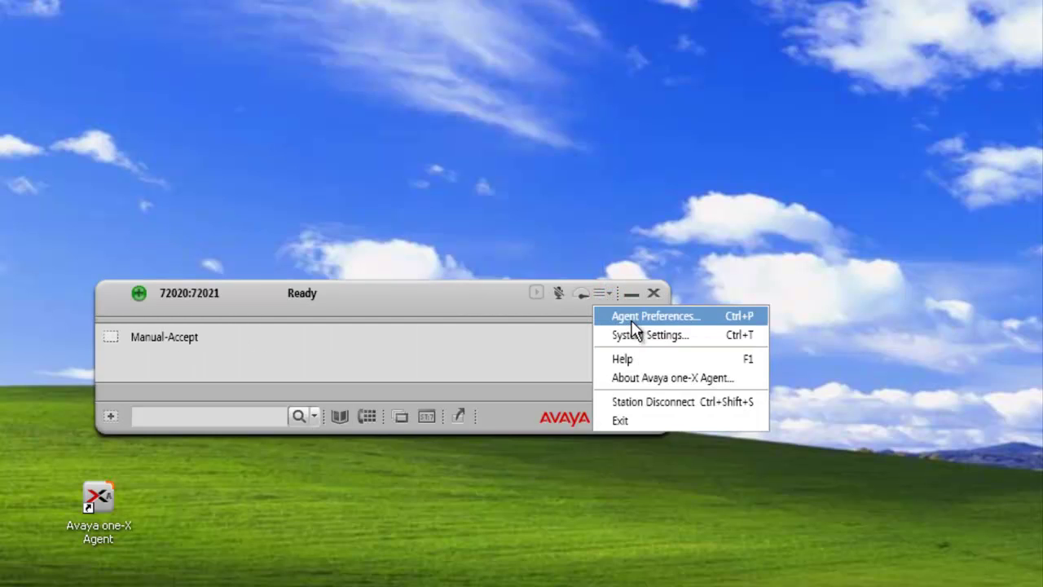
pyautogui.click(630, 319)
pyautogui.click(232, 183)
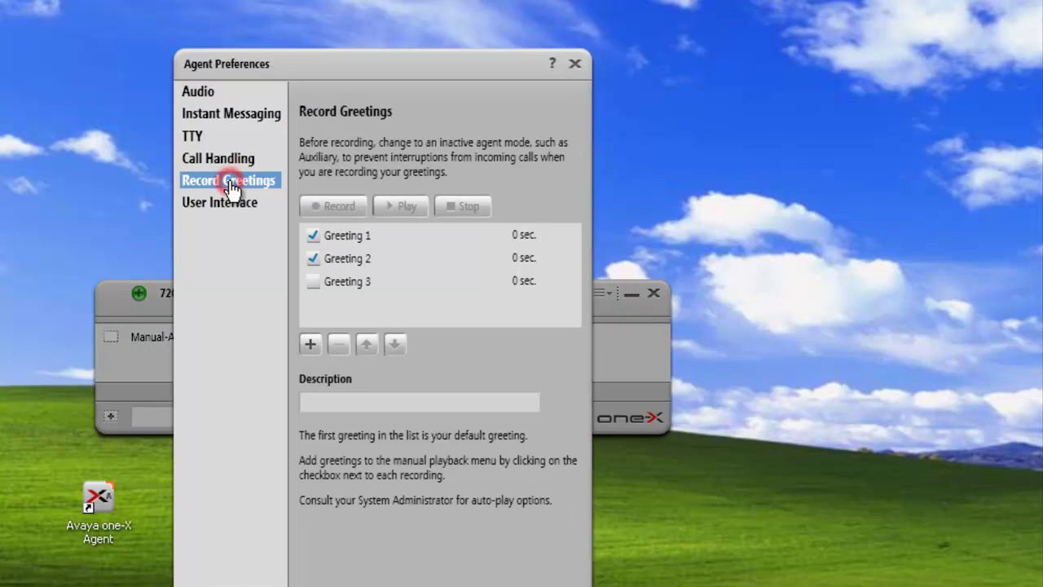
pyautogui.click(350, 285)
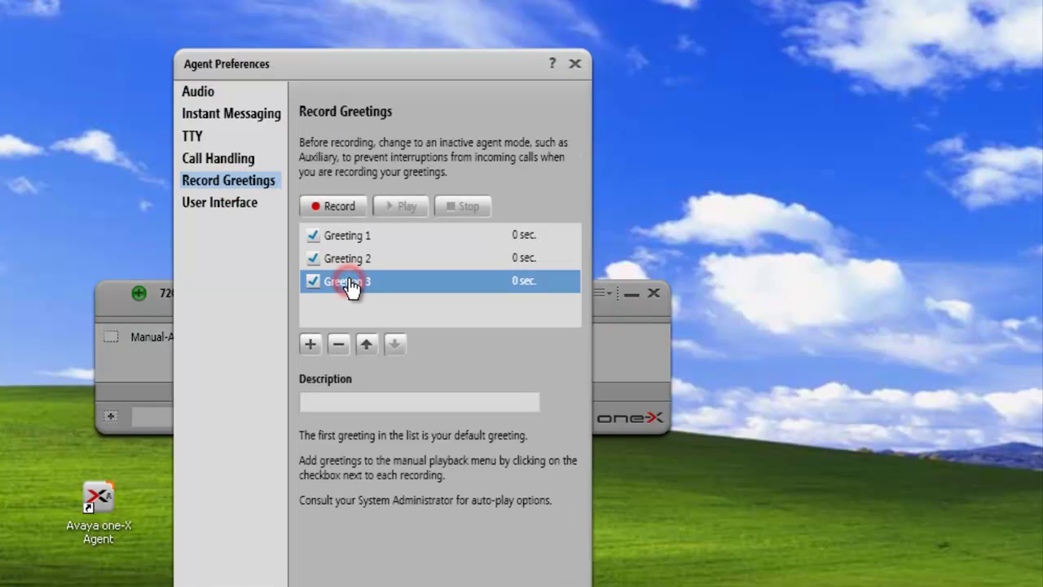
pyautogui.click(338, 344)
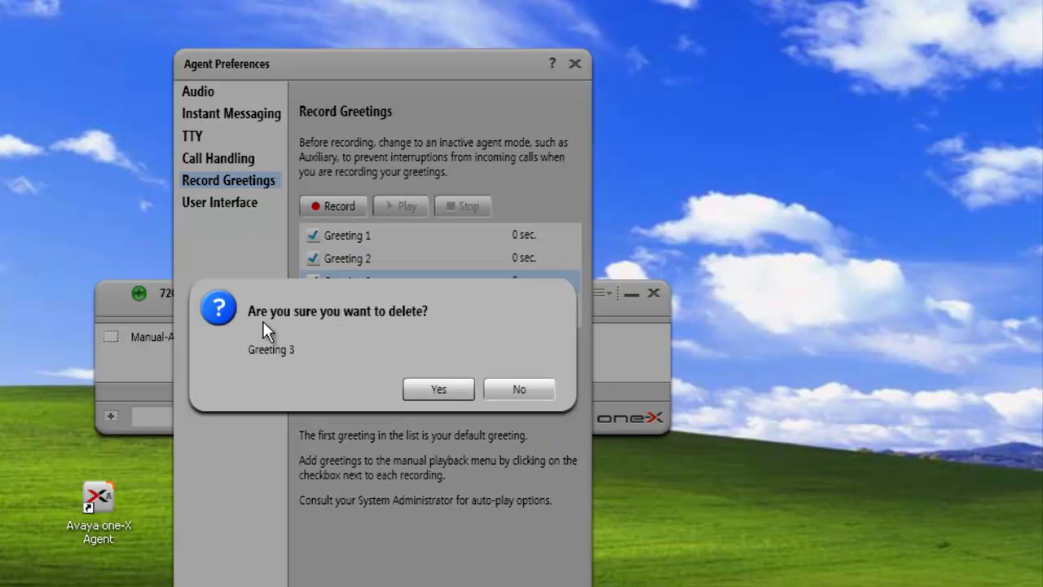
pyautogui.click(457, 389)
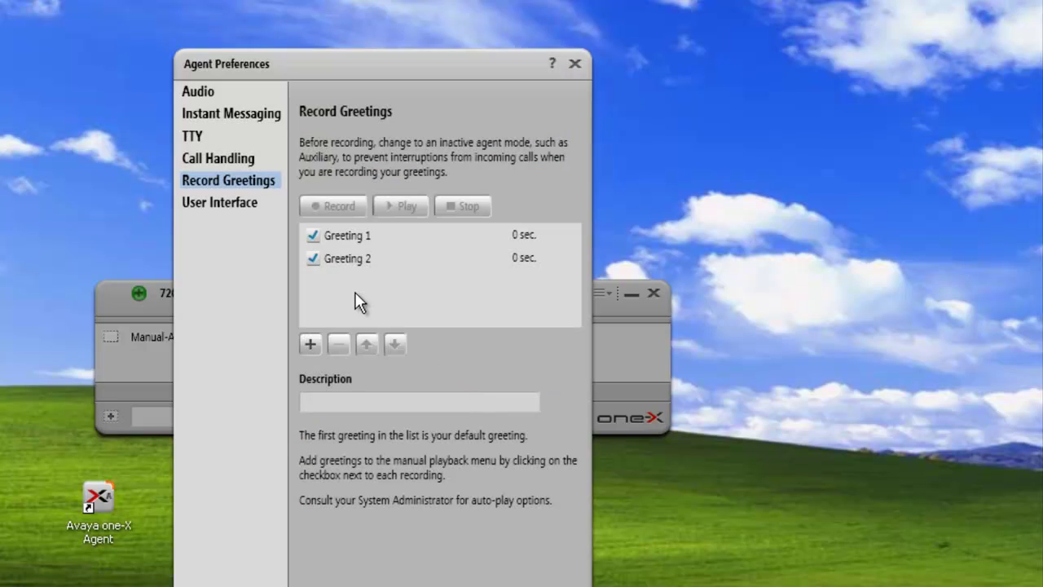
pyautogui.press('Escape')
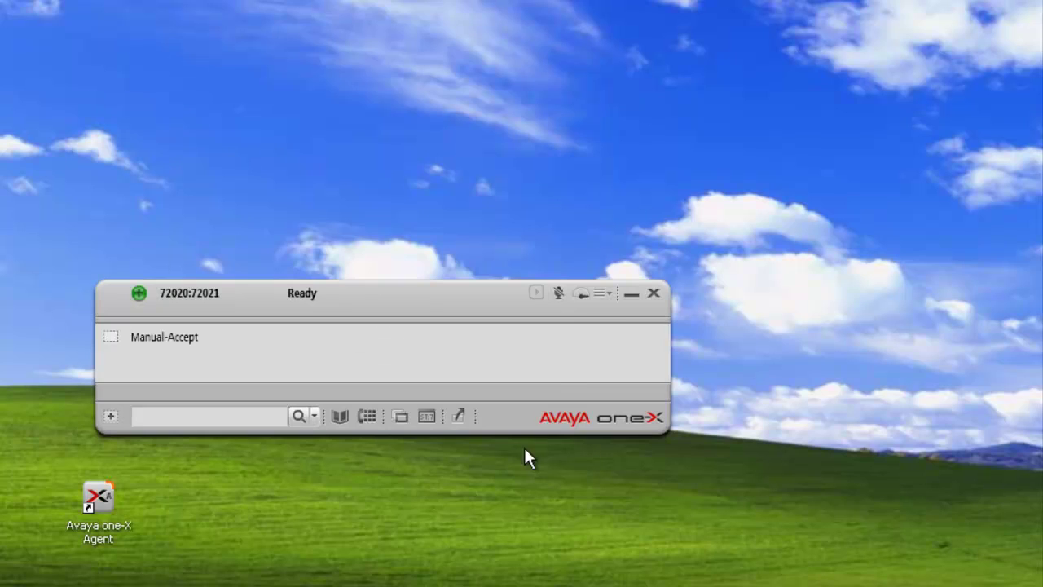
# Open System Settings Greeting Triggers and review the settings of Greeting 2 and Greeting 1
pyautogui.click(608, 293)
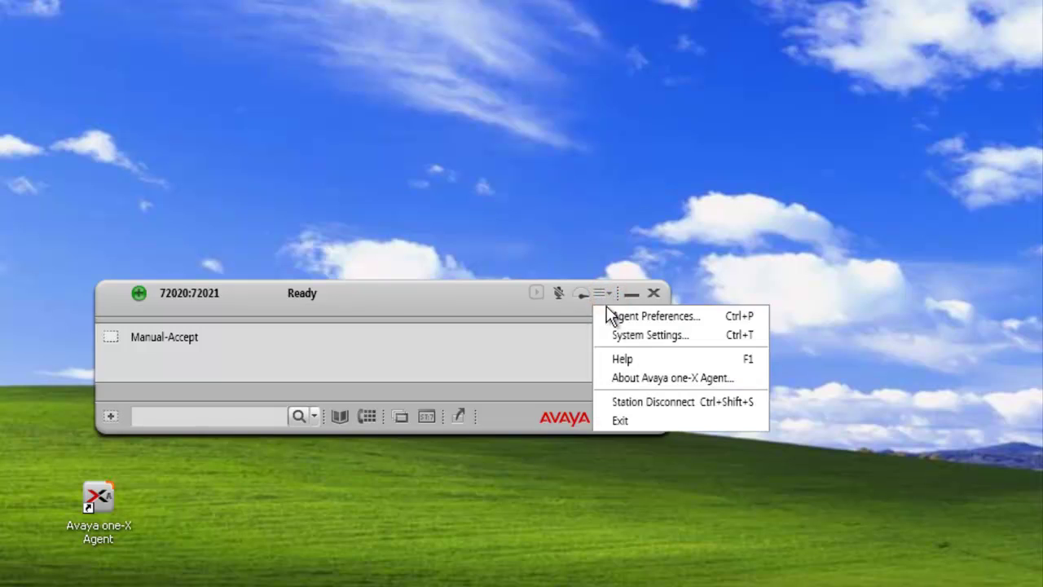
pyautogui.click(641, 336)
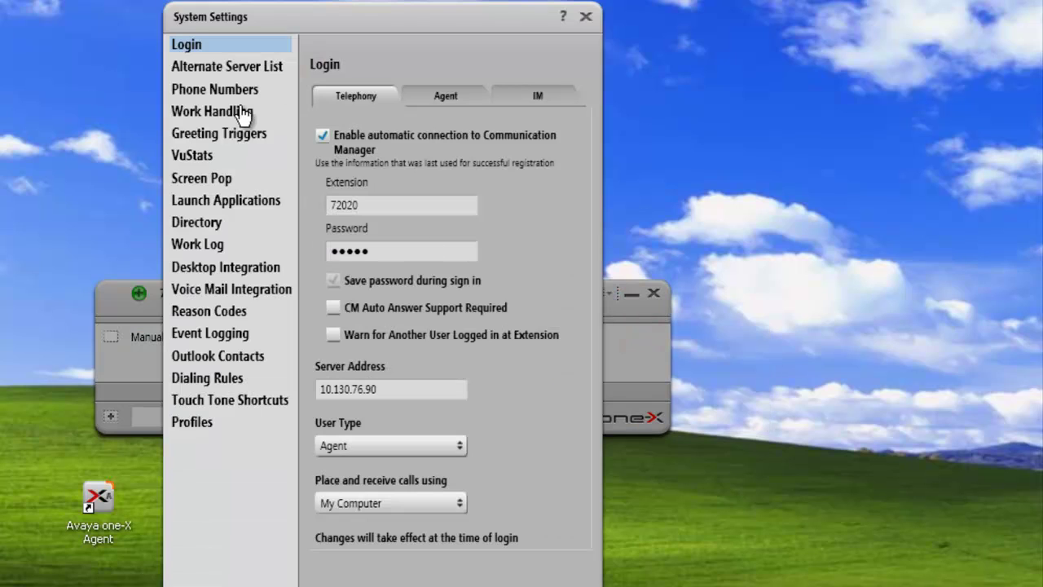
pyautogui.click(231, 135)
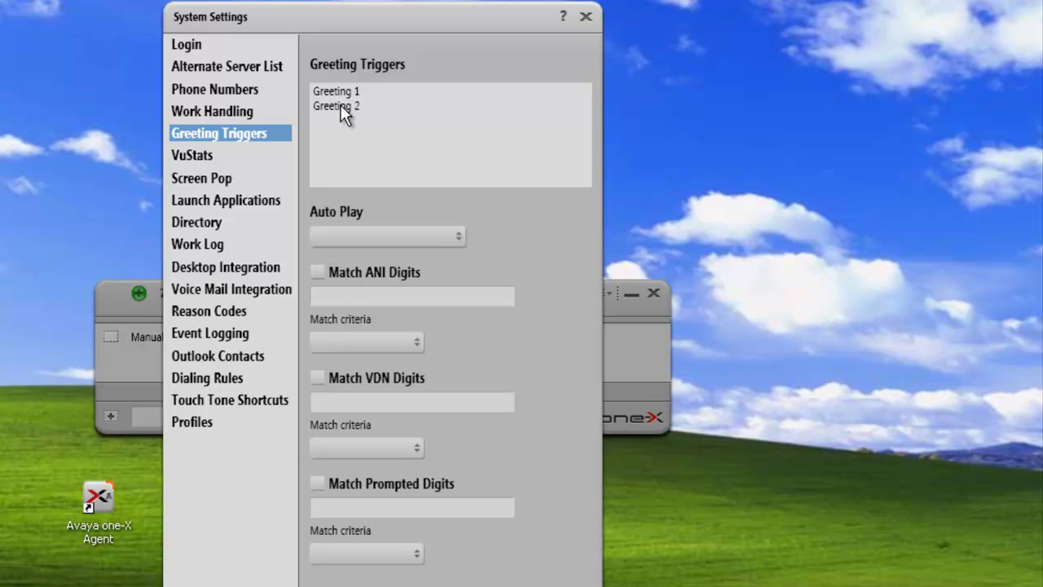
pyautogui.click(340, 106)
pyautogui.click(337, 91)
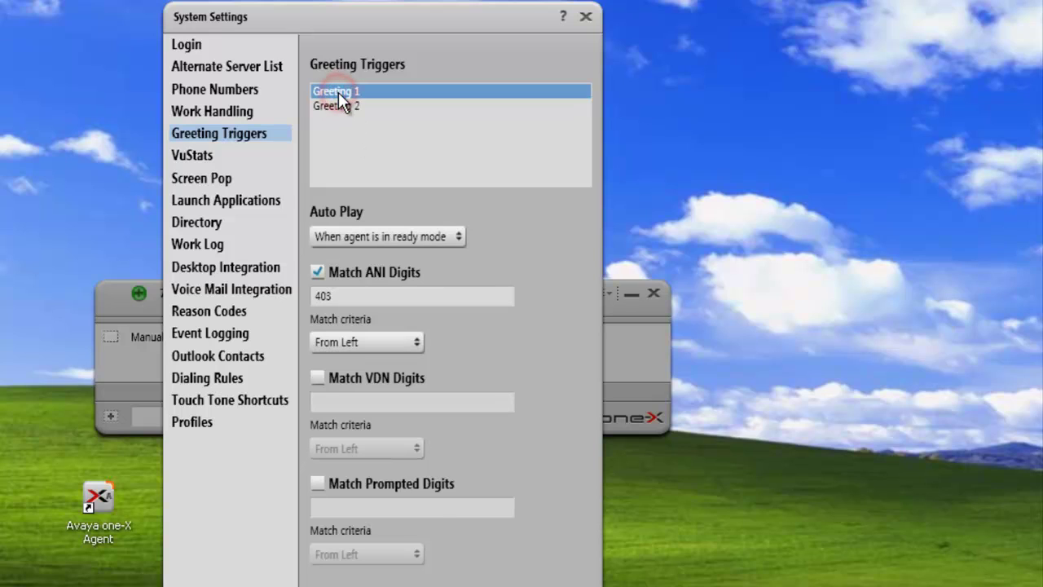